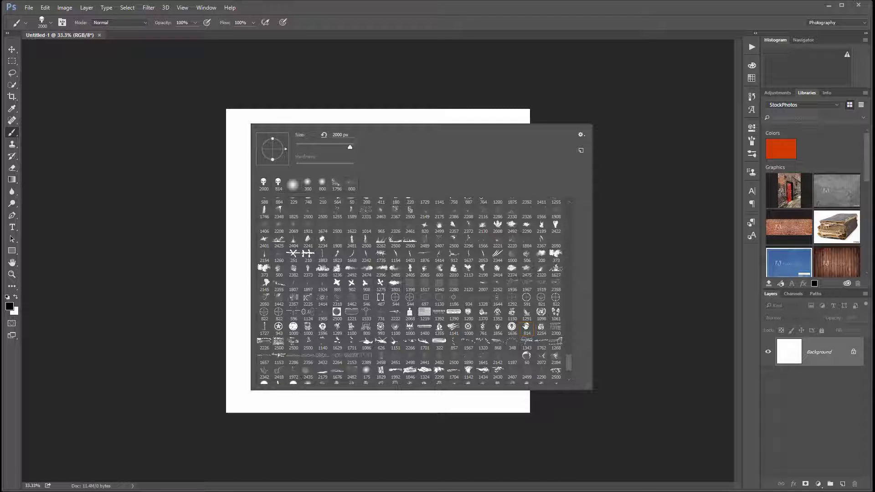
Pick the 814 px skull brush, enlarge it to 2800 px and stamp one black skull in the middle of the white canvas
click(525, 327)
click(135, 139)
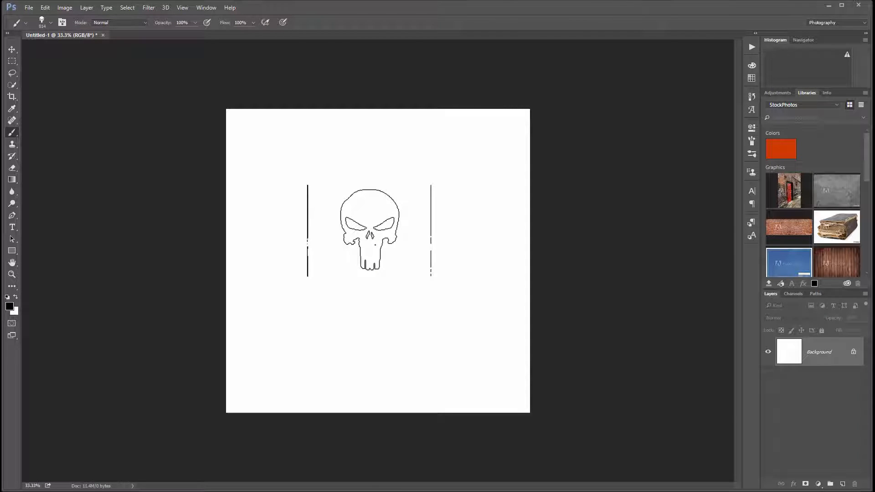
key(bracketright)
key(bracketright)
key(bracketright)
key(bracketright)
key(bracketright)
key(bracketright)
key(bracketright)
key(bracketright)
key(bracketright)
key(bracketright)
key(bracketright)
key(bracketright)
key(bracketright)
key(bracketright)
key(bracketright)
key(bracketright)
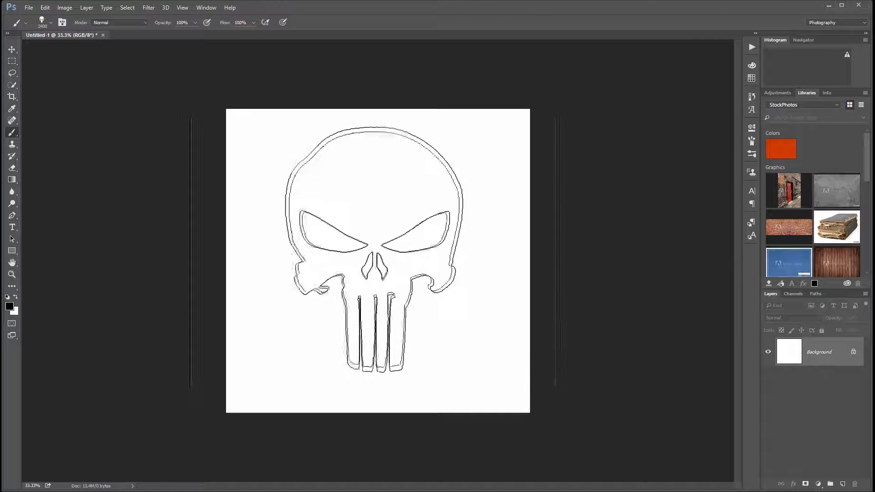
key(bracketright)
key(bracketright)
key(bracketright)
key(bracketright)
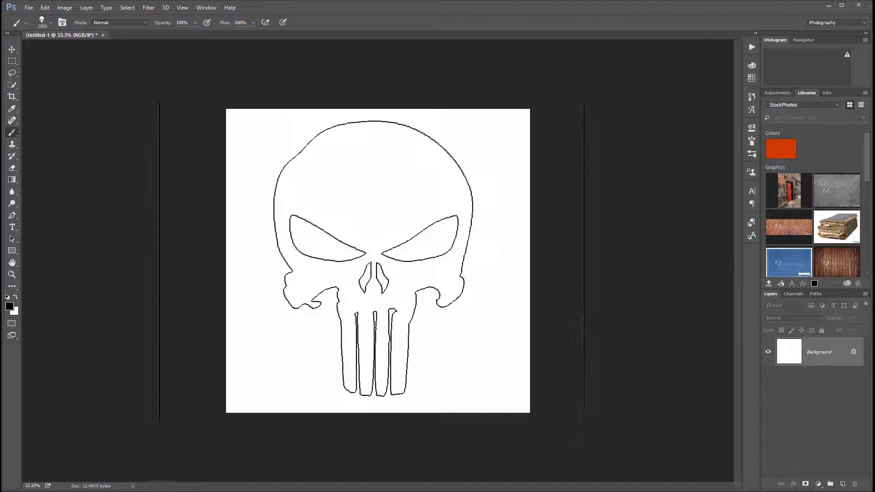
click(369, 260)
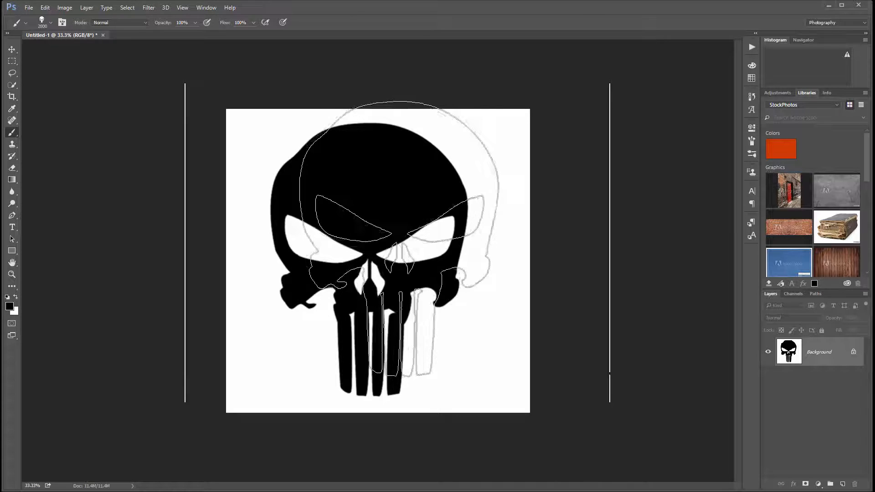
Save the skull image as mask.tif in the WorldMachineCreative folder, as an uncompressed TIFF with interleaved pixel order and Macintosh byte order
click(12, 49)
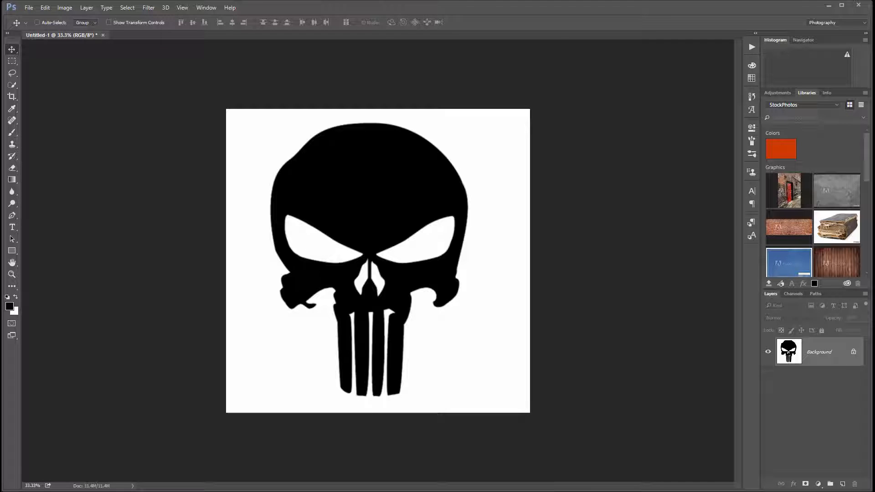
key(ctrl+shift+s)
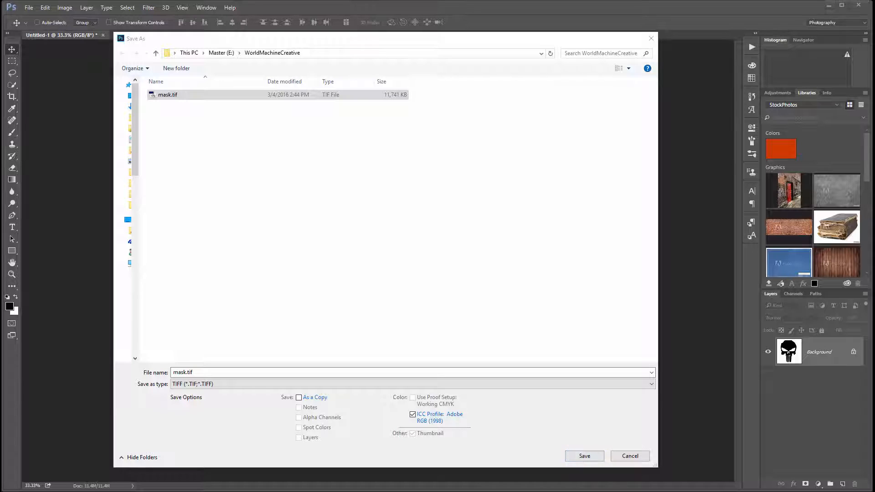
key(Return)
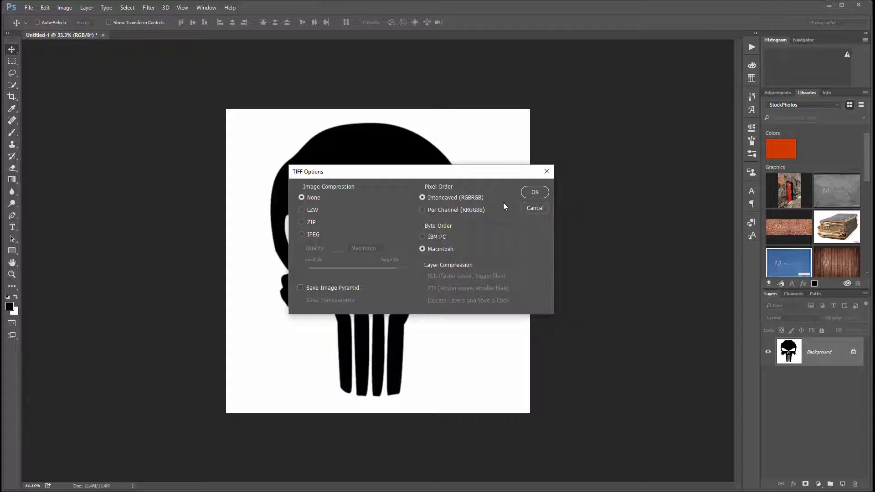
click(535, 192)
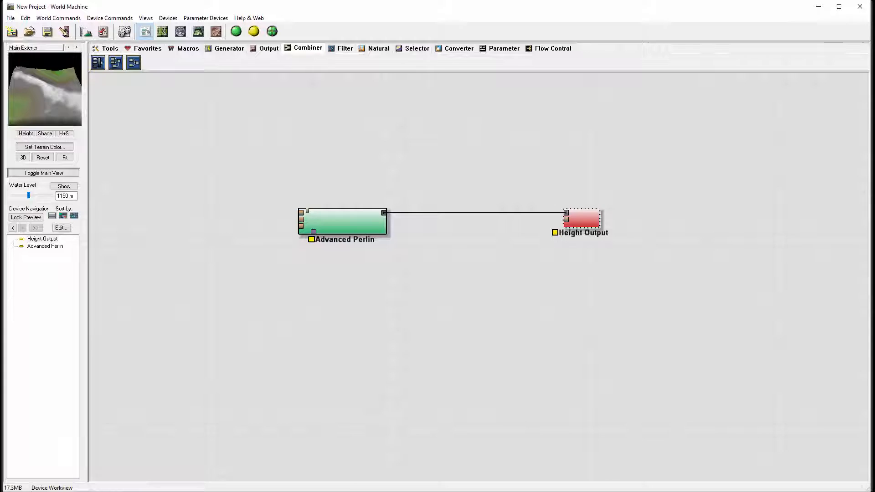
Switch to World Machine and move the Advanced Perlin and Height Output devices farther right in the device network
drag(358, 227, 410, 234)
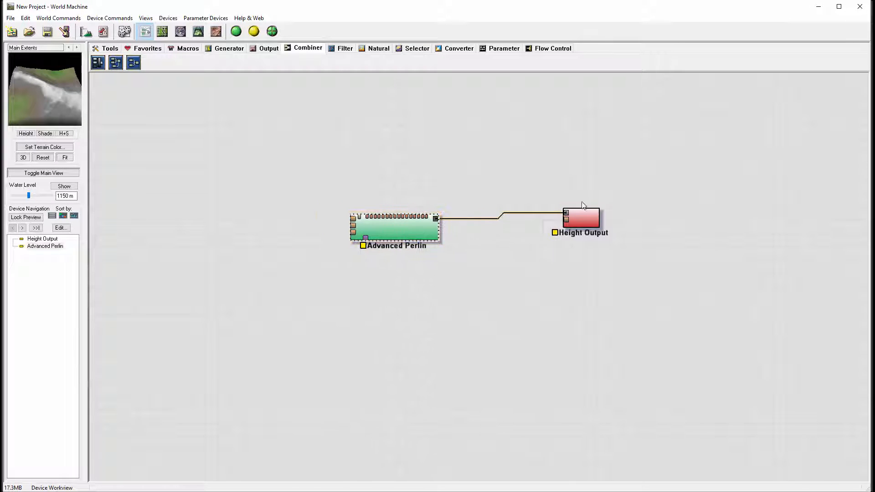
drag(589, 217, 618, 218)
drag(429, 236, 449, 226)
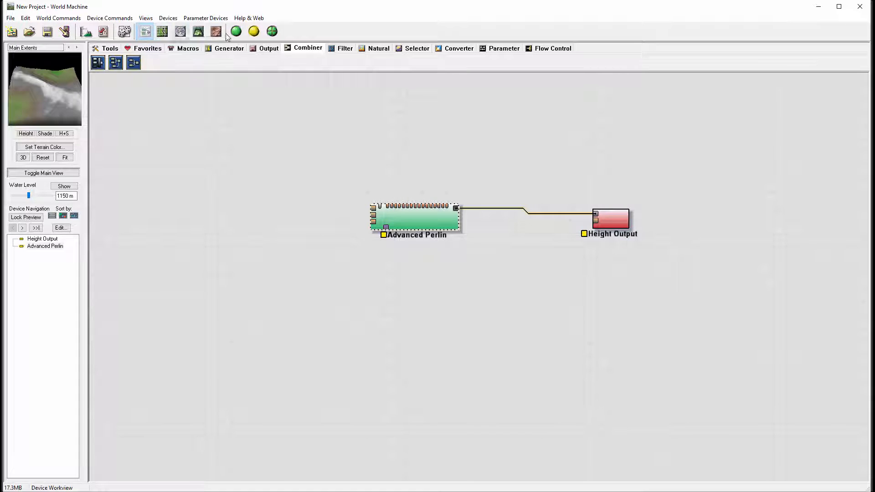
Examine the Advanced Perlin terrain in the 3D view and in the overhead layout view
click(198, 32)
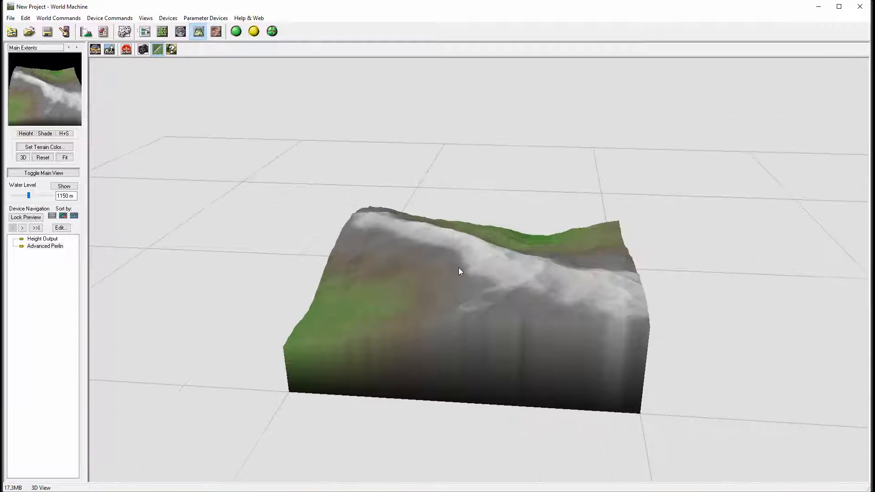
drag(481, 321, 406, 314)
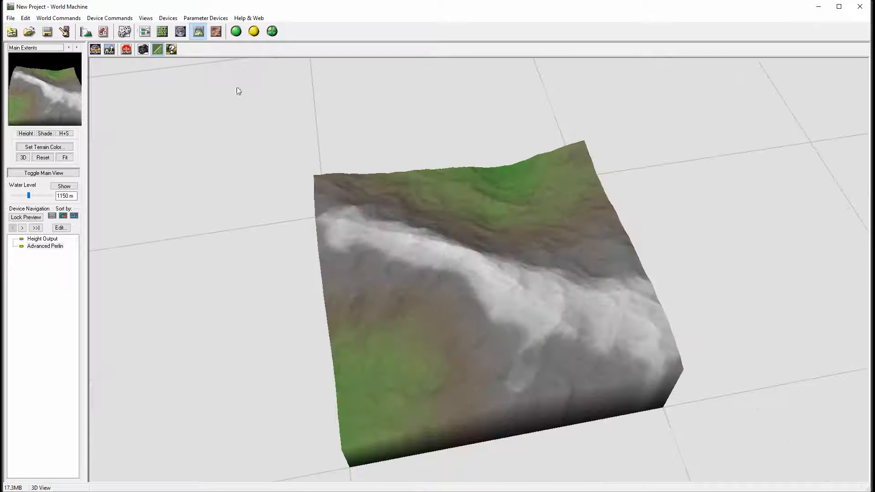
click(162, 31)
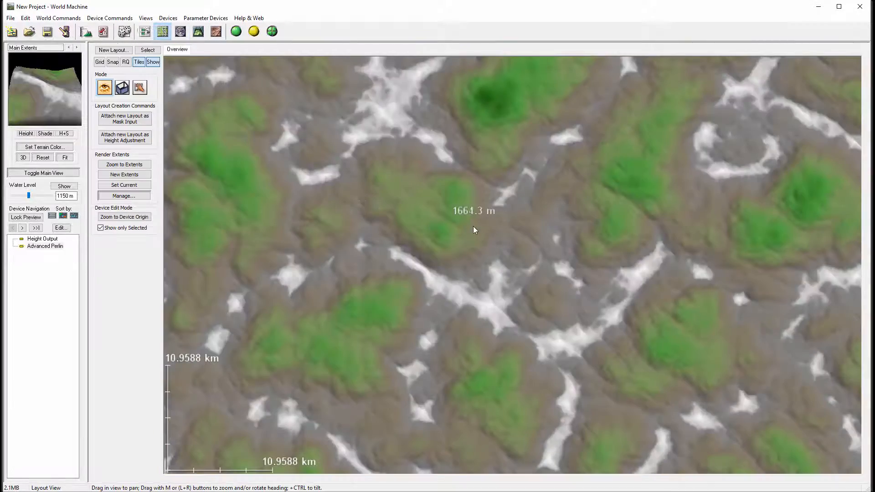
scroll(475, 221, down, 3)
scroll(474, 221, up, 5)
scroll(475, 221, down, 1)
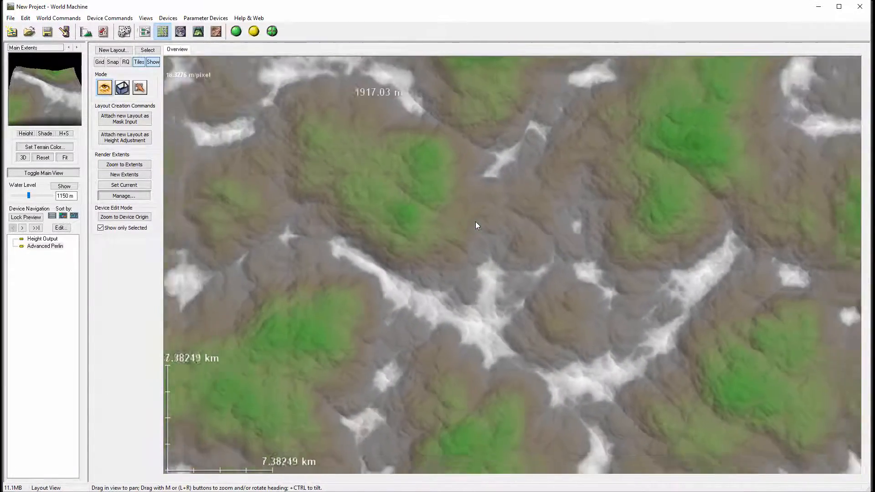
scroll(475, 221, down, 2)
Add a File Input generator to the device network, above and to the left of Advanced Perlin
click(145, 32)
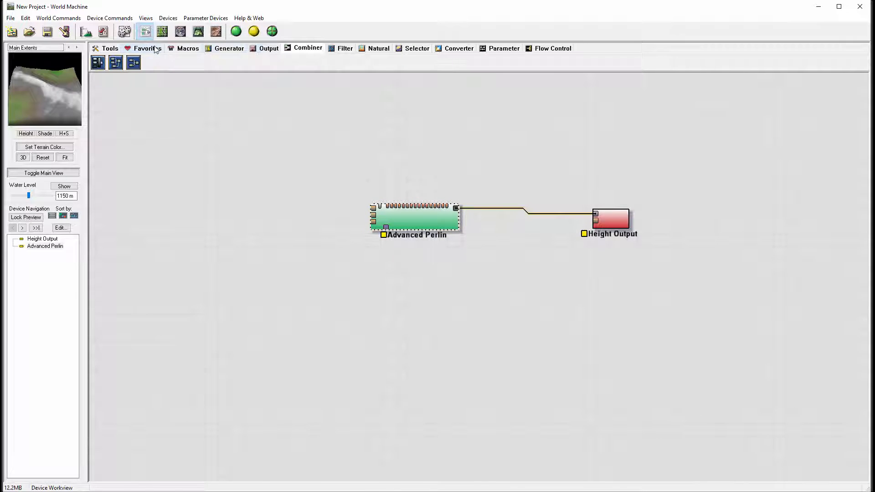
click(222, 50)
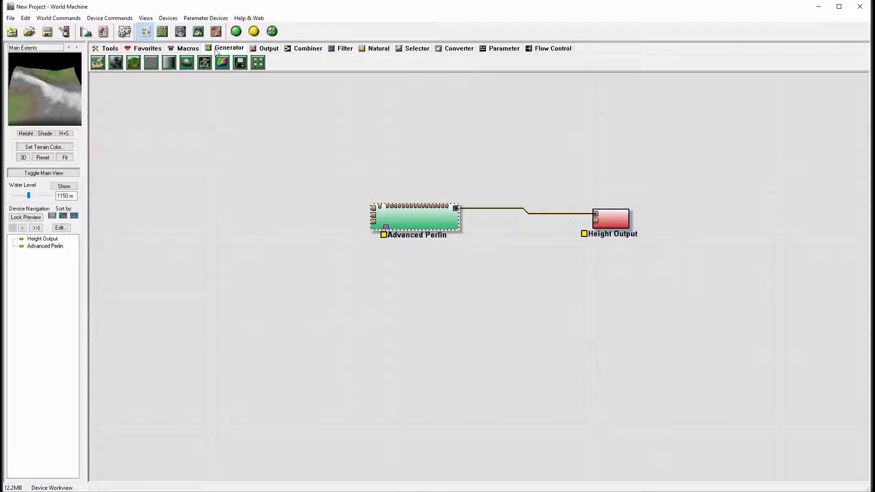
click(241, 63)
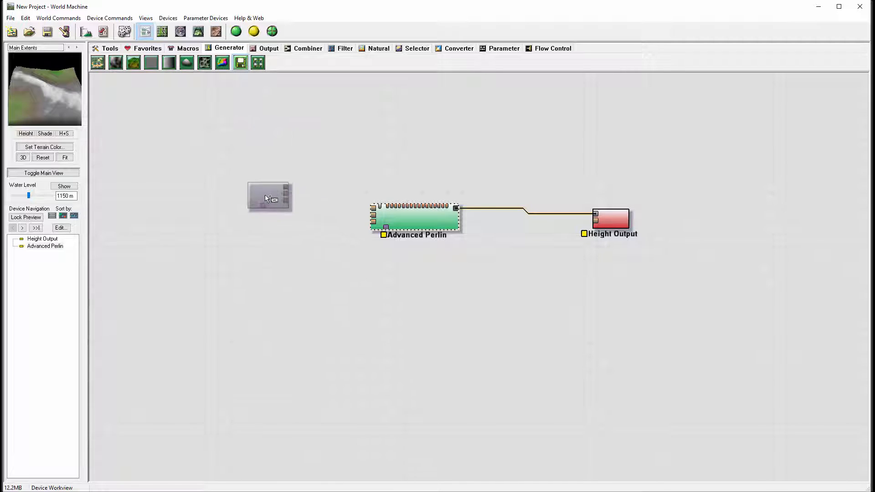
click(248, 184)
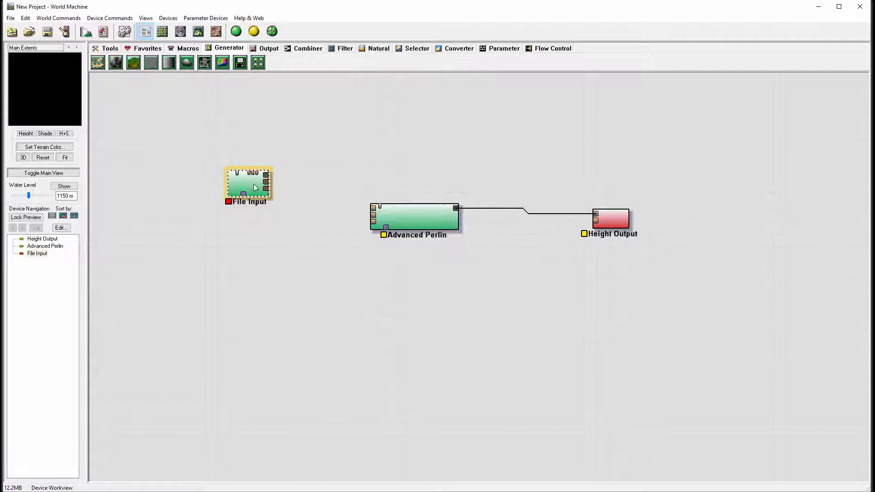
drag(250, 184, 269, 183)
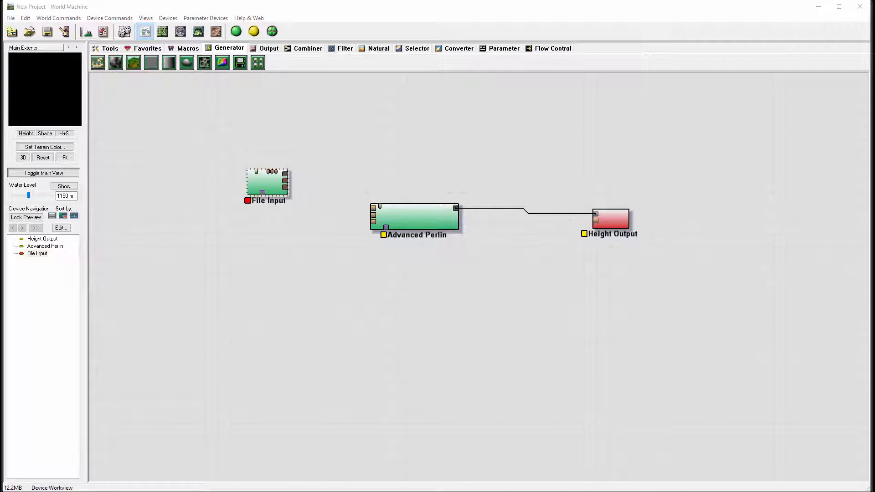
Load mask.tif from the WorldMachineCreative folder into the File Input device
double_click(264, 181)
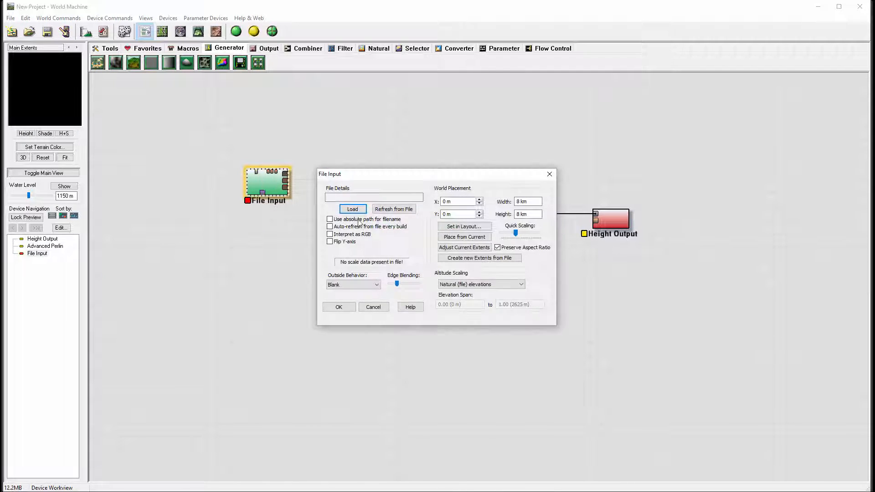
drag(398, 174, 399, 114)
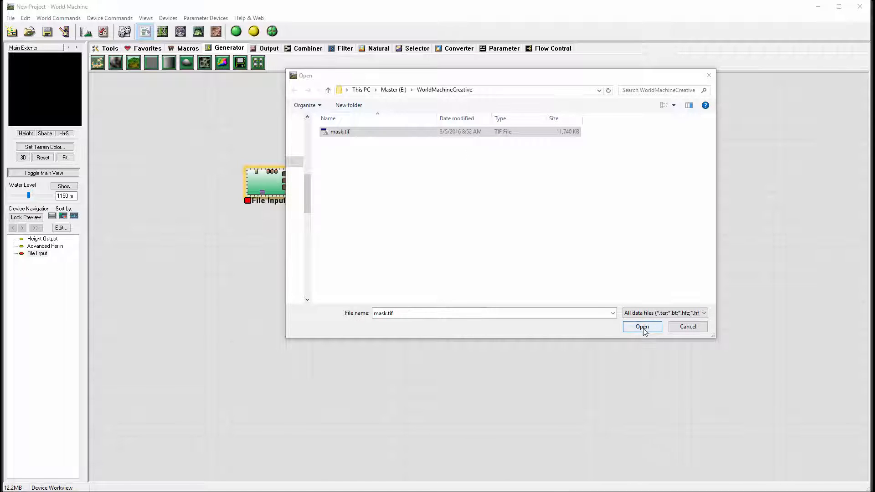
click(704, 313)
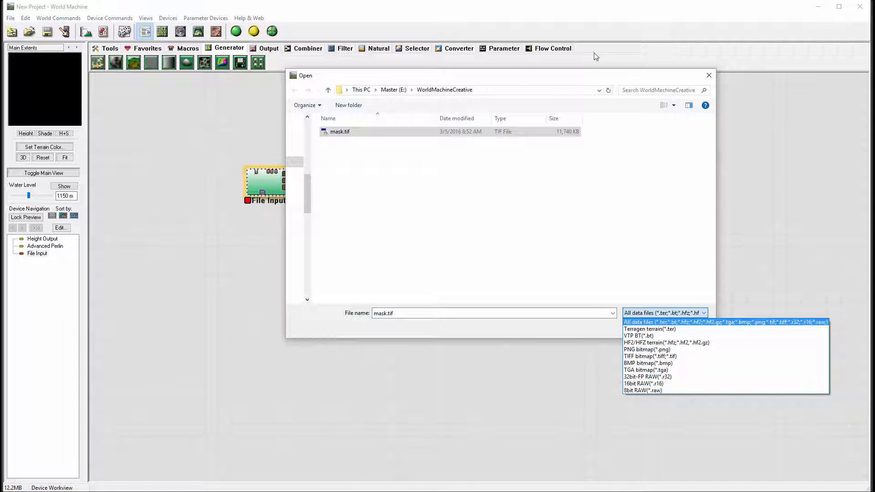
click(471, 85)
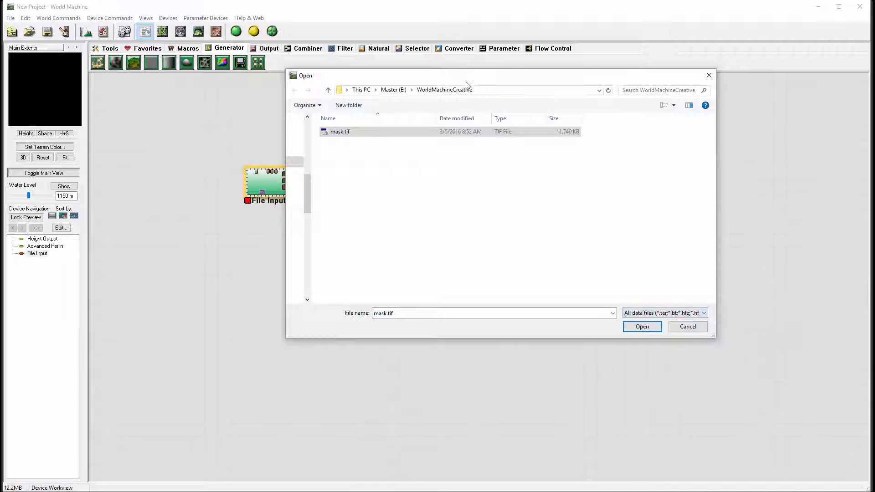
click(651, 330)
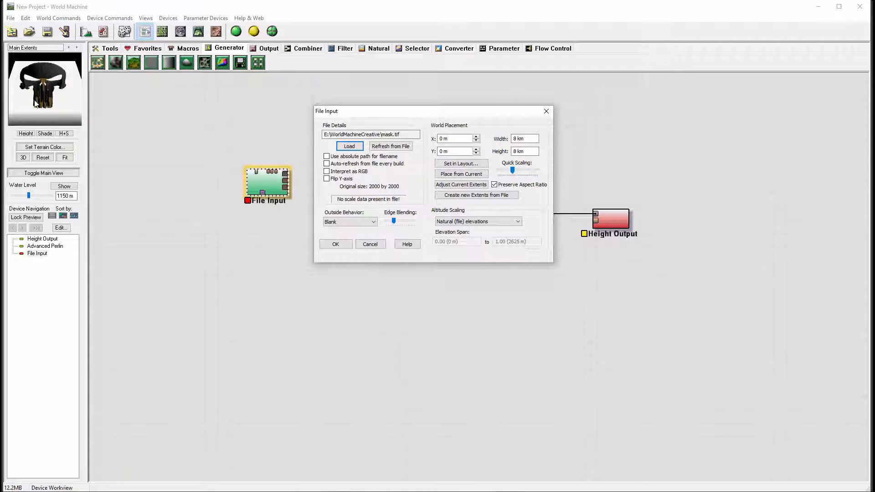
Increase the mask's edge blending, set altitude scaling to Natural (file) elevations, and accept the File Input settings
drag(431, 111, 556, 115)
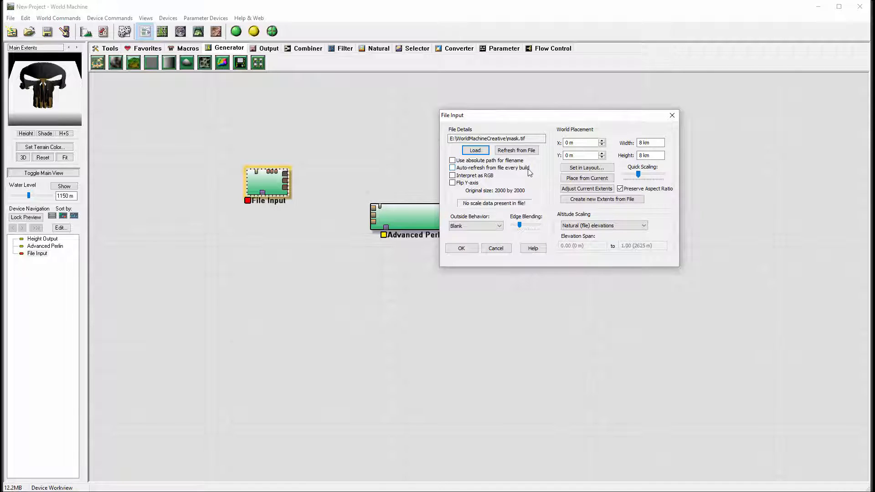
click(452, 183)
click(453, 183)
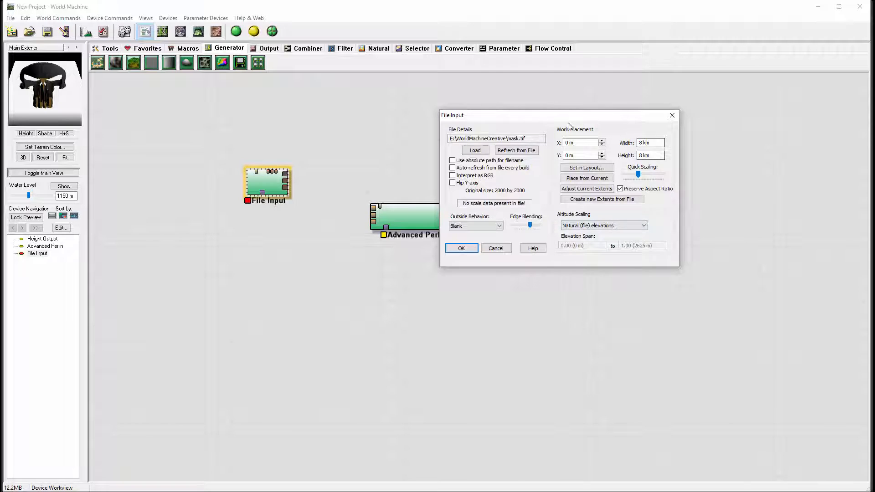
click(642, 226)
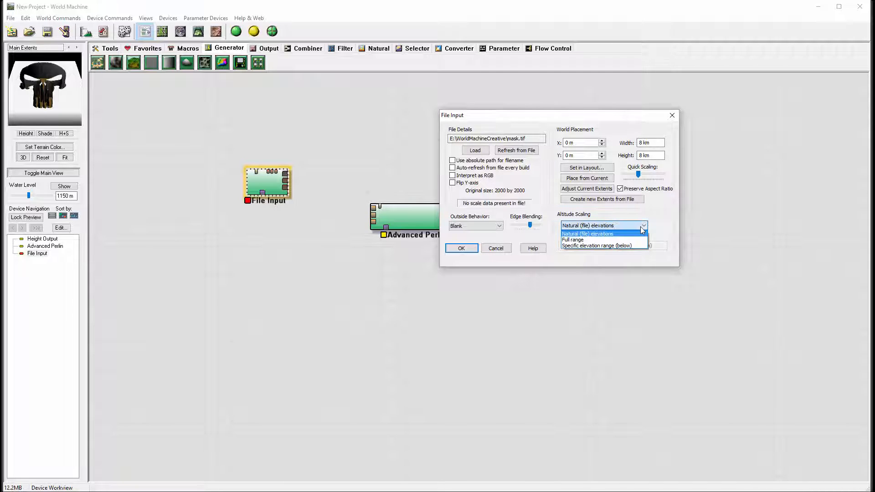
click(632, 240)
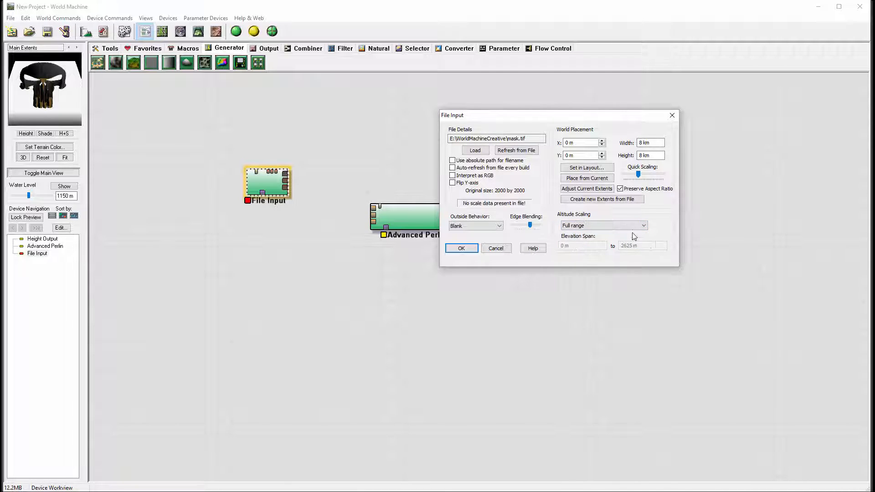
click(633, 227)
click(623, 234)
click(463, 248)
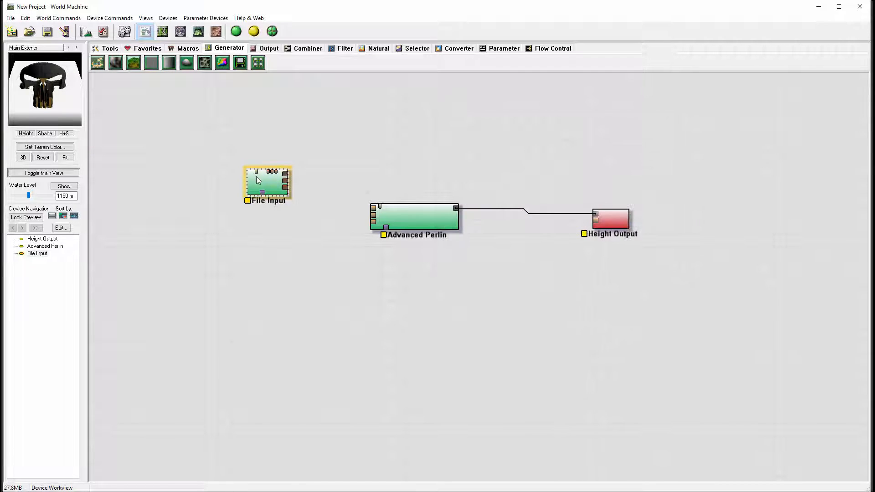
Move the File Input device below and to the left of Advanced Perlin and inspect its skull terrain in 3D
drag(258, 180, 211, 266)
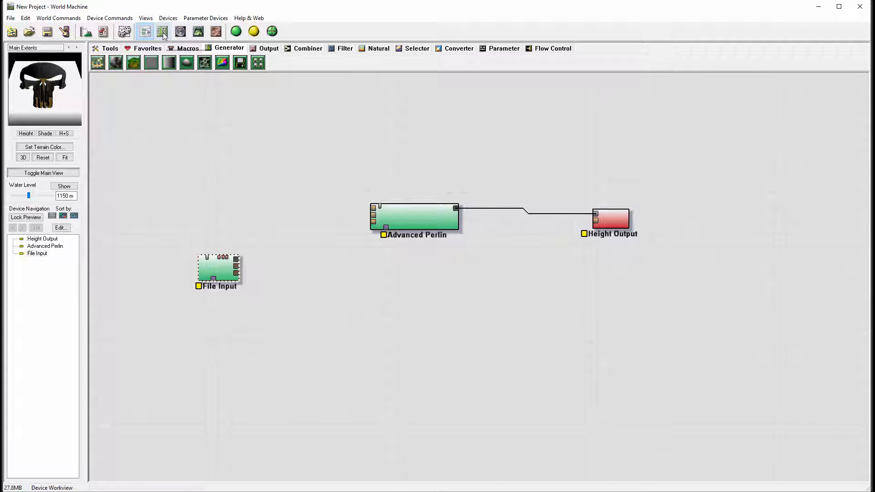
click(198, 33)
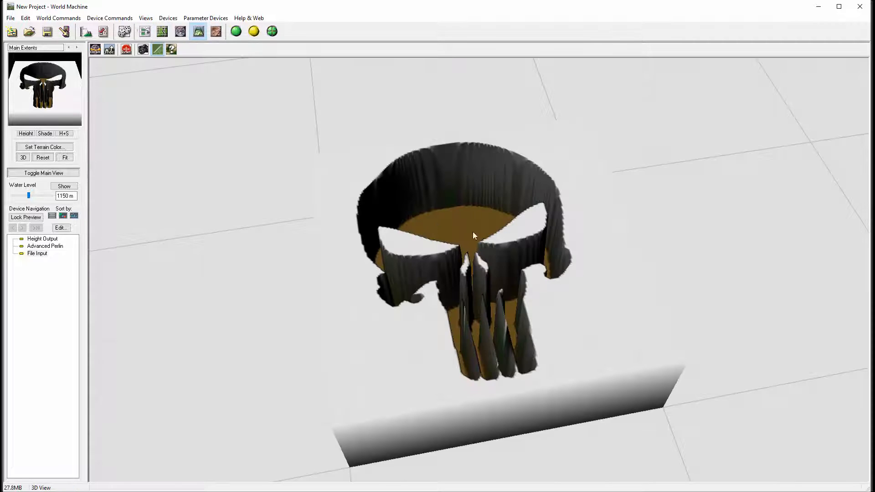
scroll(466, 231, up, 5)
scroll(467, 233, down, 3)
drag(467, 242, 521, 188)
drag(533, 233, 411, 245)
Add a Blur filter beside the File Input device in the device network and feed the file's primary output into it
click(144, 32)
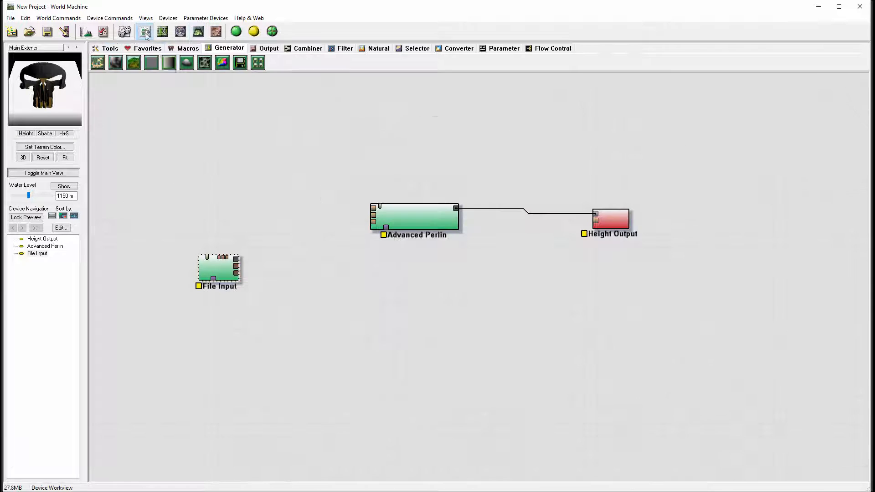
click(345, 48)
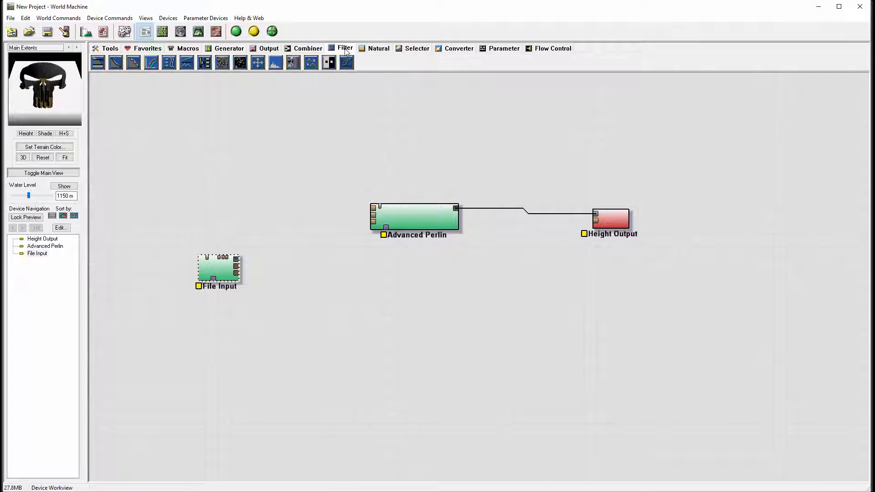
click(292, 64)
click(292, 242)
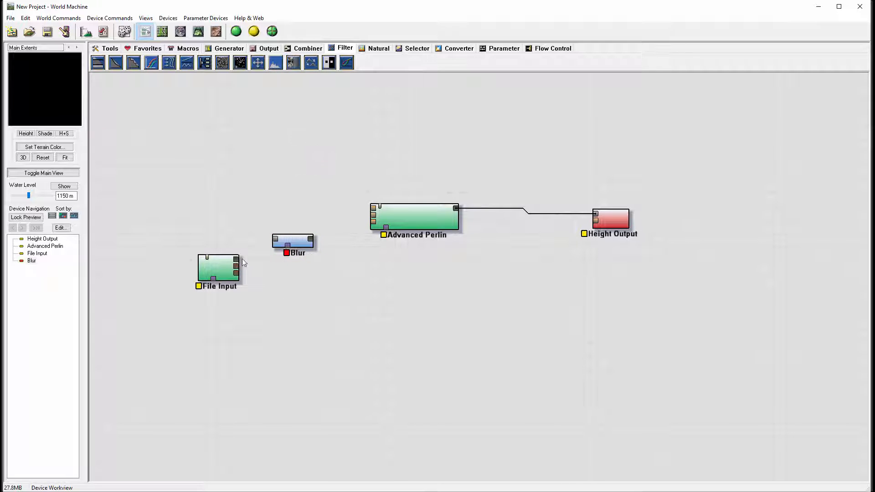
drag(236, 260, 315, 264)
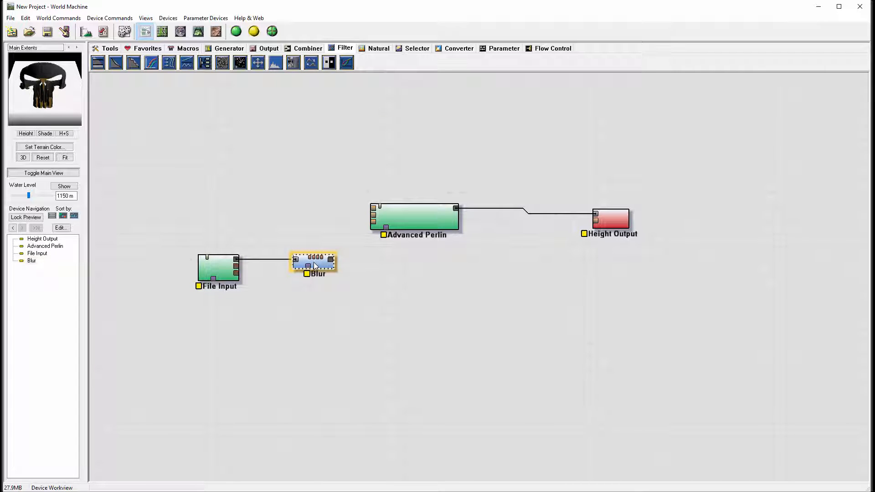
Set the Blur device's Gaussian blur radius to 35 and accept the settings
double_click(315, 265)
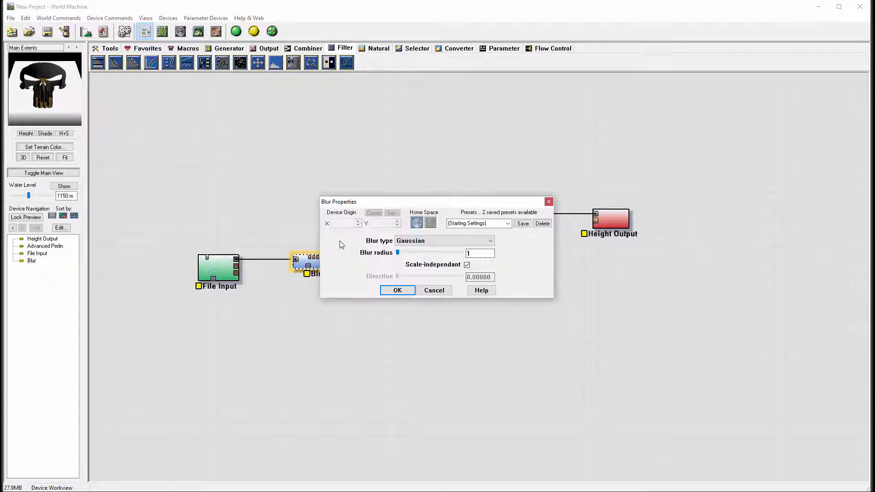
drag(398, 253, 414, 253)
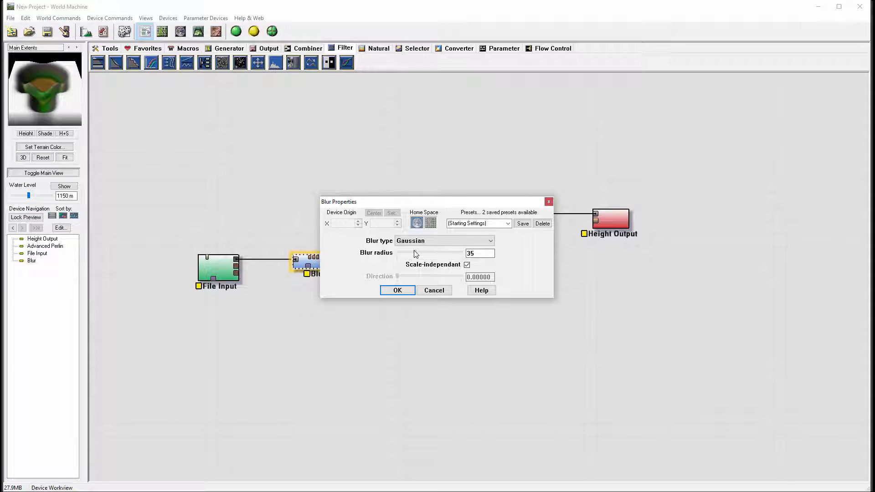
click(397, 291)
Move the File Input device away from Blur and insert an Inverter filter on the wire between them
click(218, 269)
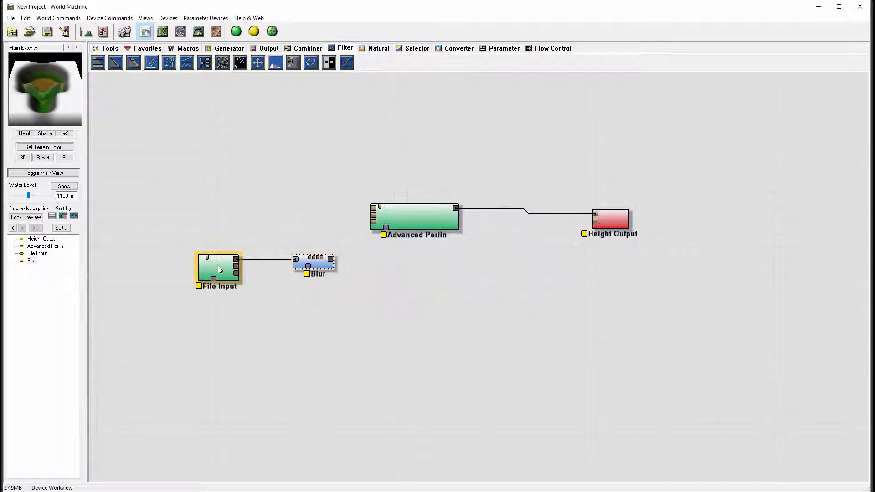
drag(218, 267, 177, 266)
click(319, 260)
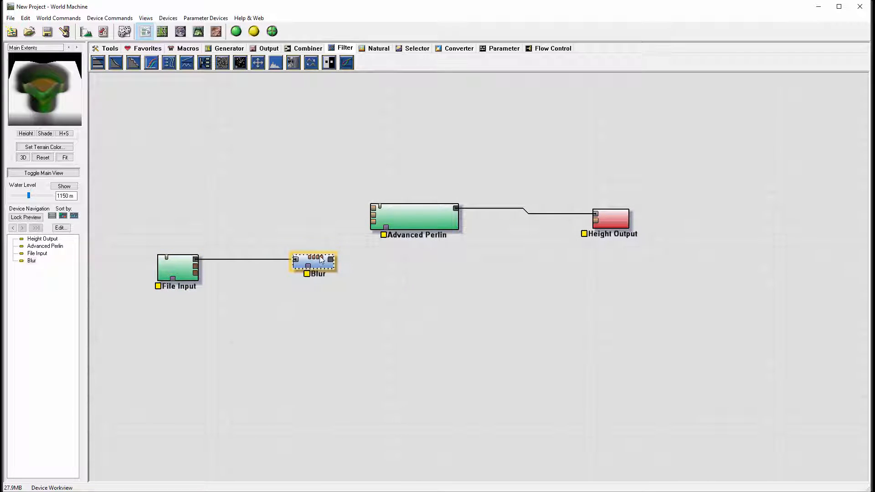
drag(322, 260, 324, 256)
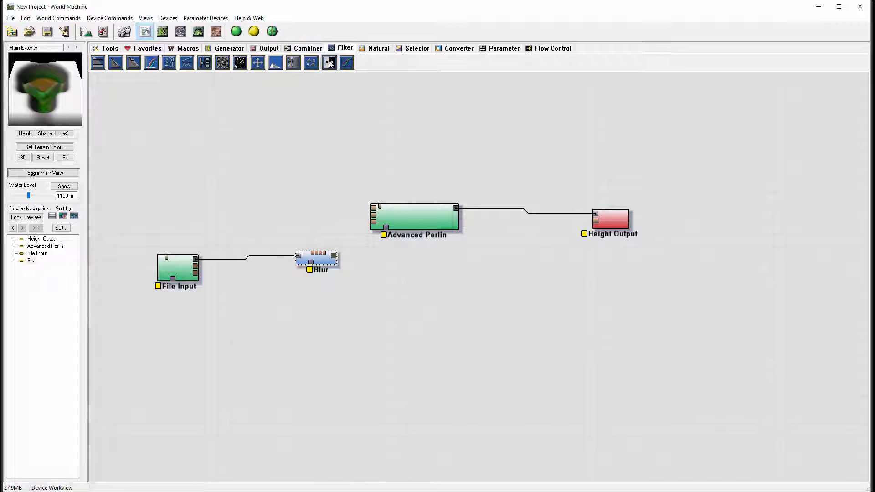
drag(330, 63, 250, 259)
click(247, 260)
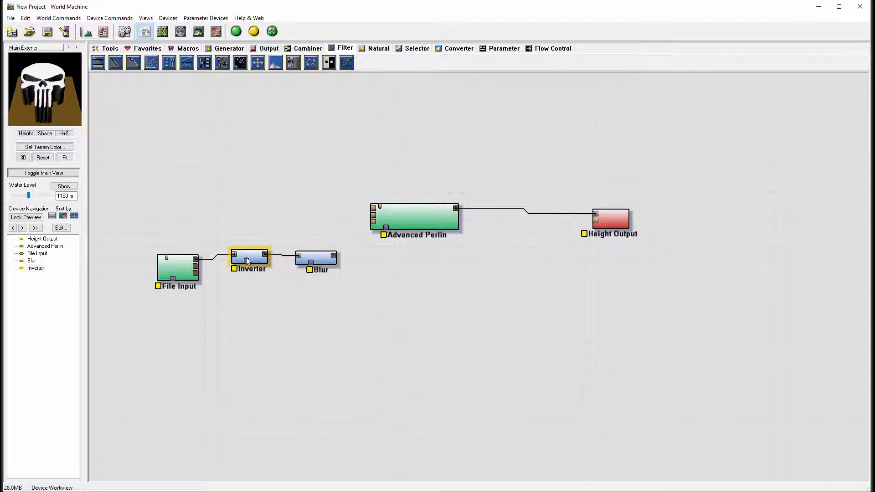
drag(315, 257, 313, 262)
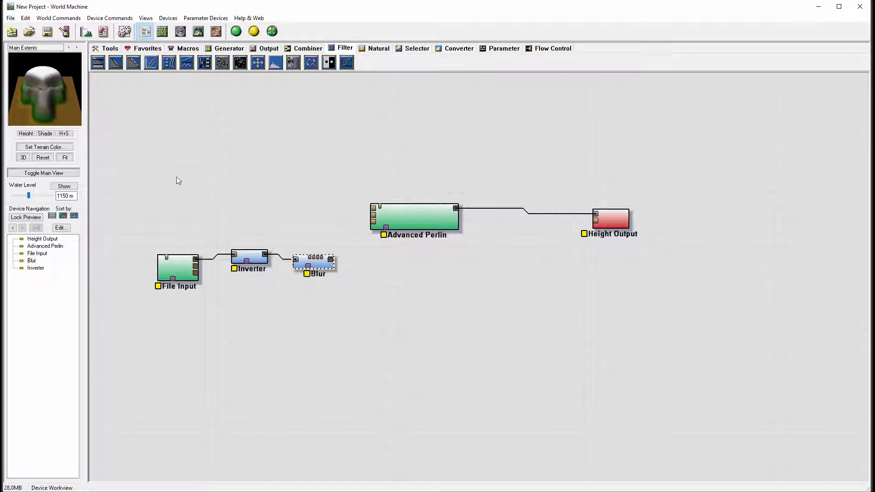
Set the Blur device's radius to 71 and accept the settings
double_click(312, 262)
drag(416, 251, 433, 253)
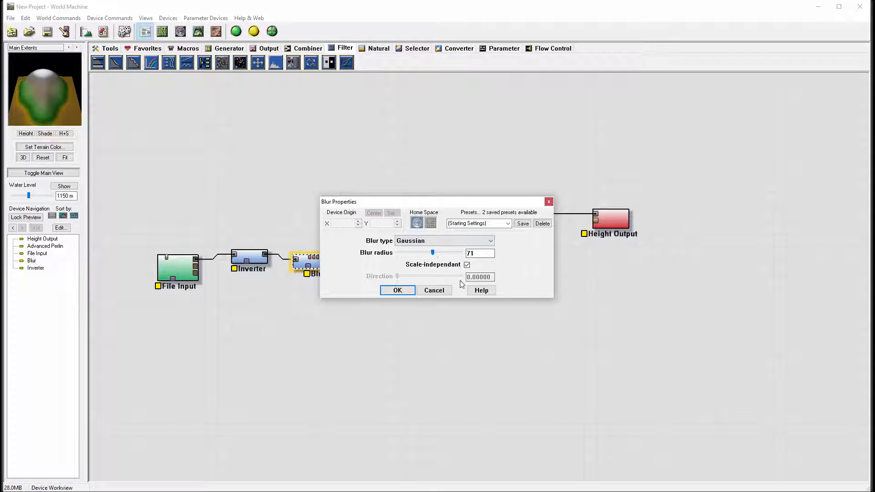
click(396, 290)
Spread out File Input, Blur and Advanced Perlin, and add a Combiner device between Blur and Advanced Perlin
drag(192, 276, 169, 265)
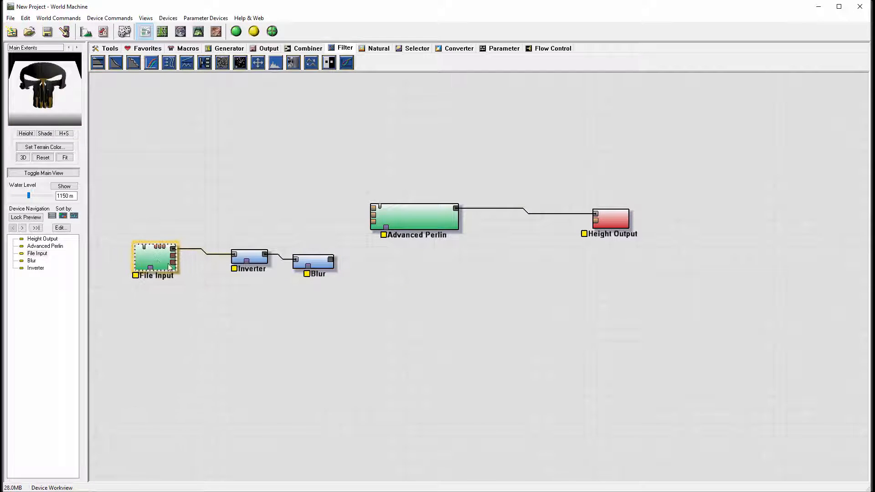
mouse_move(316, 265)
mouse_down()
mouse_move(326, 223)
mouse_move(329, 254)
mouse_up()
drag(430, 211, 509, 170)
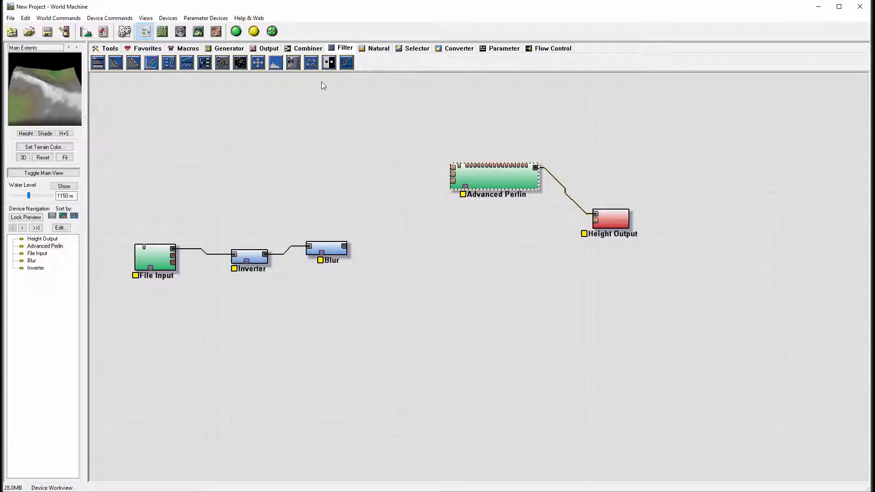
click(308, 48)
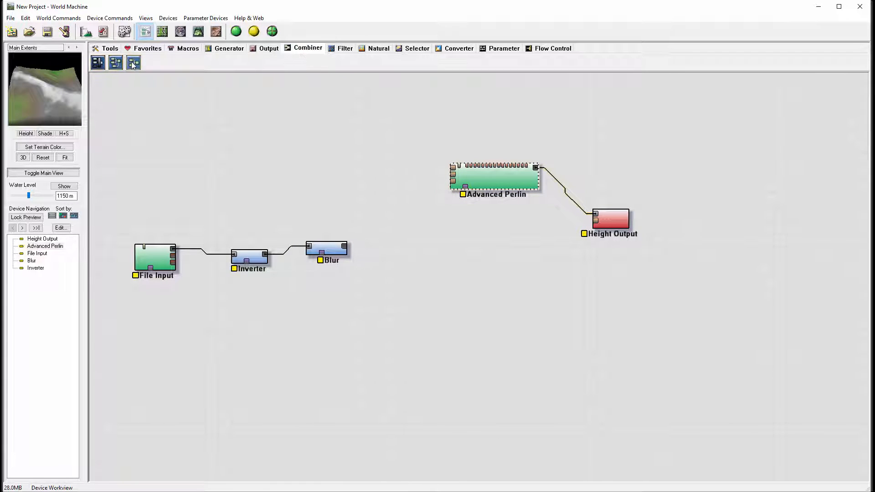
click(133, 64)
click(380, 187)
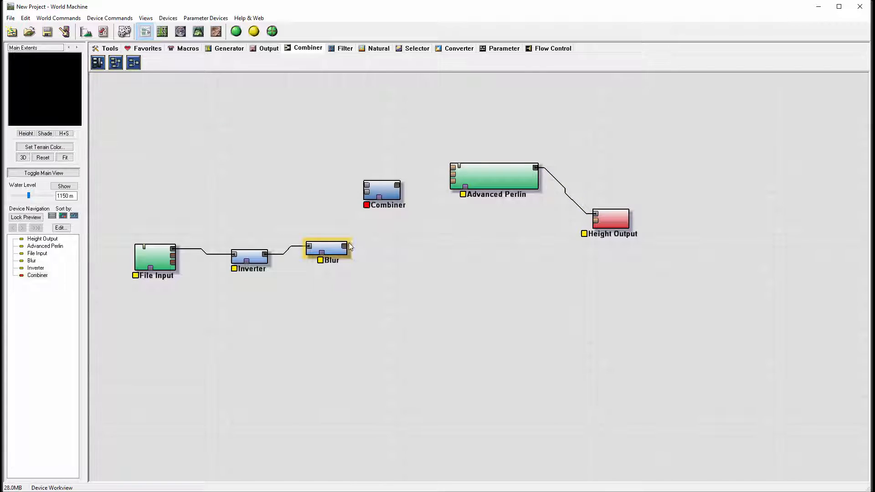
Feed the Inverter's output into the Combiner's first input and the Blur output into its second input
drag(349, 246, 367, 192)
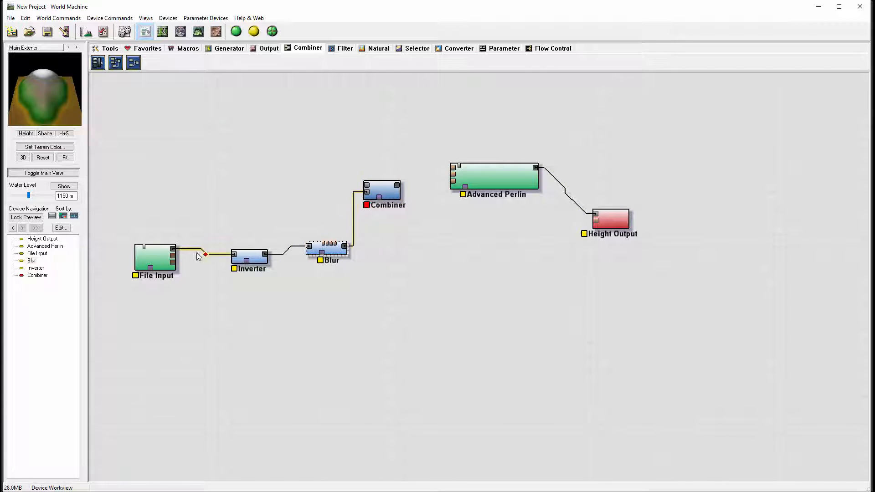
drag(265, 254, 378, 188)
click(378, 185)
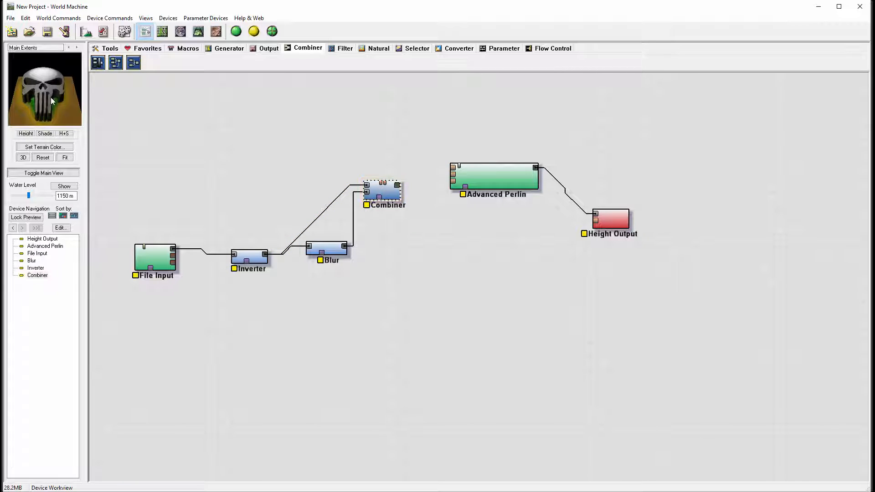
Compare the Add, Multiply, Max, Min and Screen methods in the Combiner's properties using the terrain preview
double_click(383, 198)
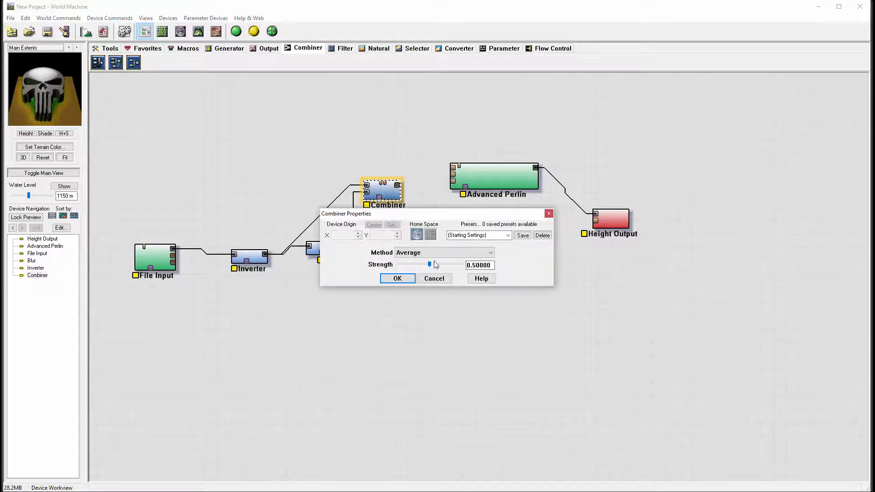
click(414, 253)
click(420, 270)
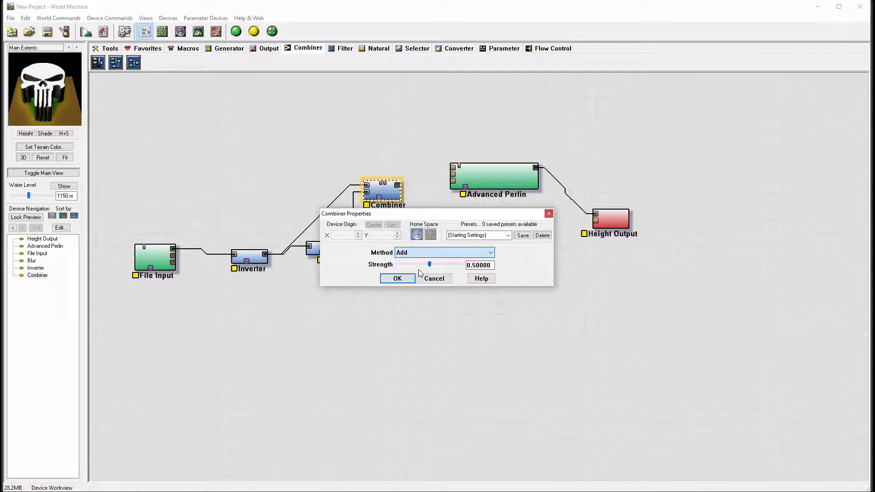
click(405, 252)
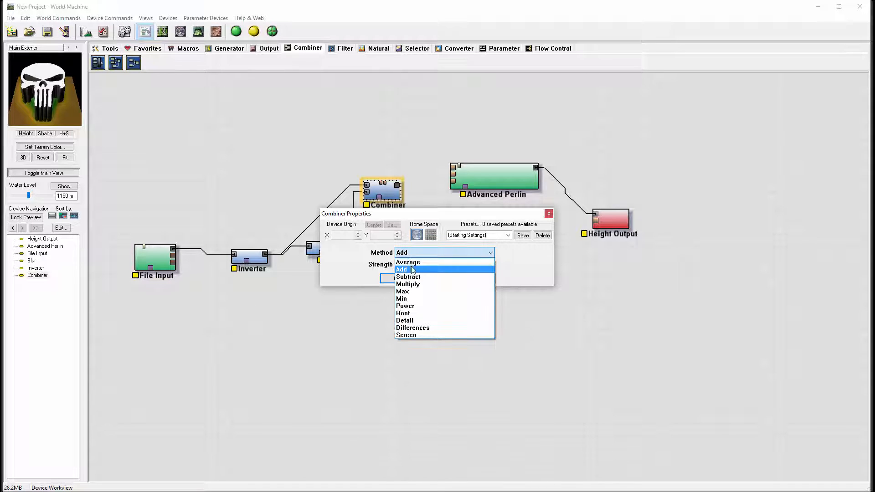
click(412, 283)
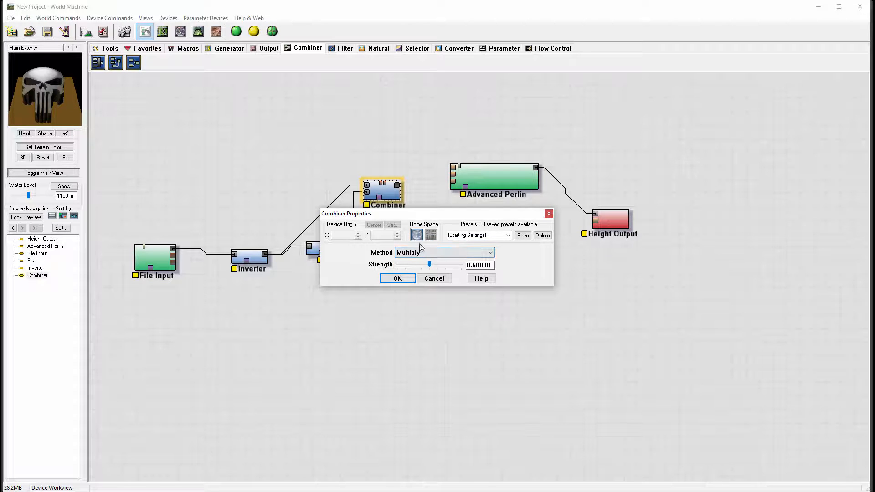
click(420, 250)
click(420, 292)
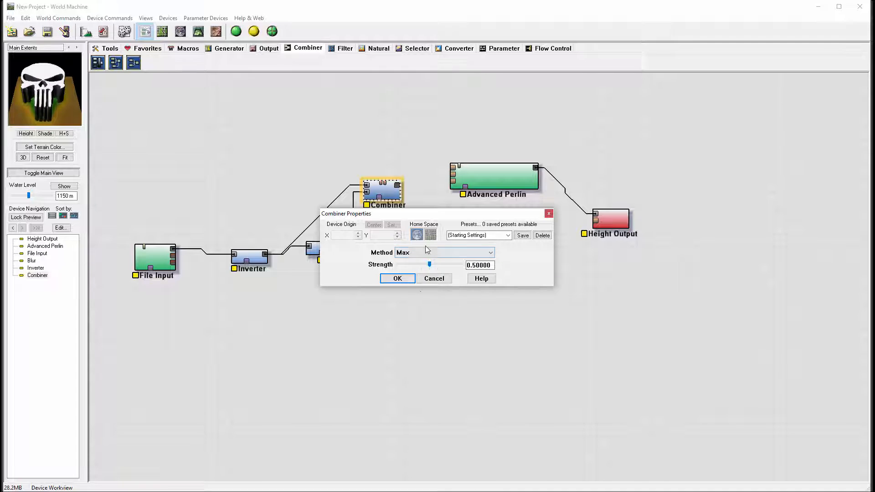
click(426, 251)
click(413, 297)
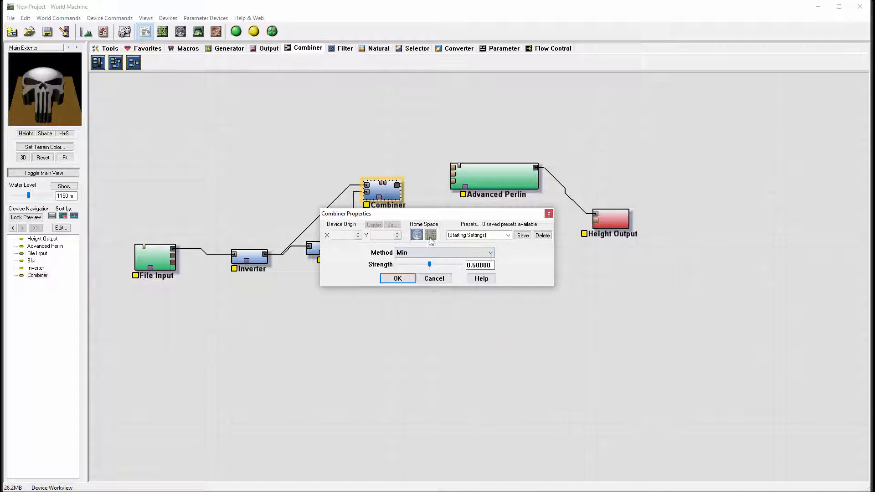
click(422, 255)
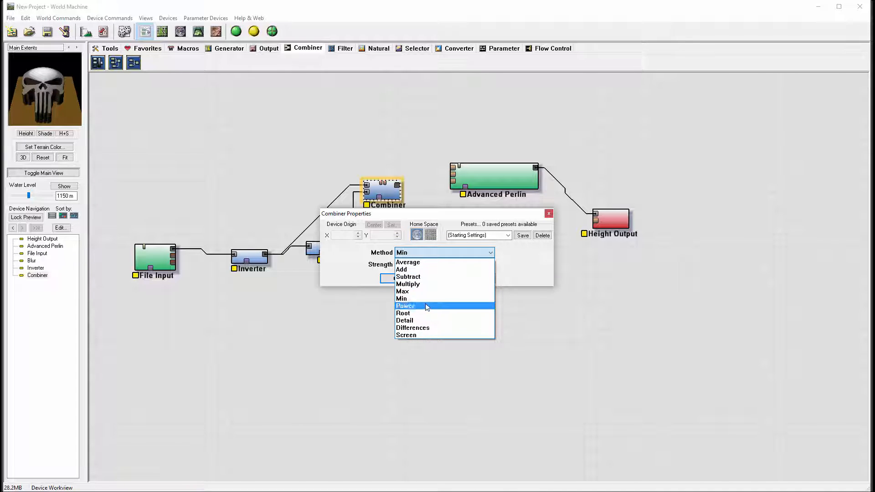
click(425, 334)
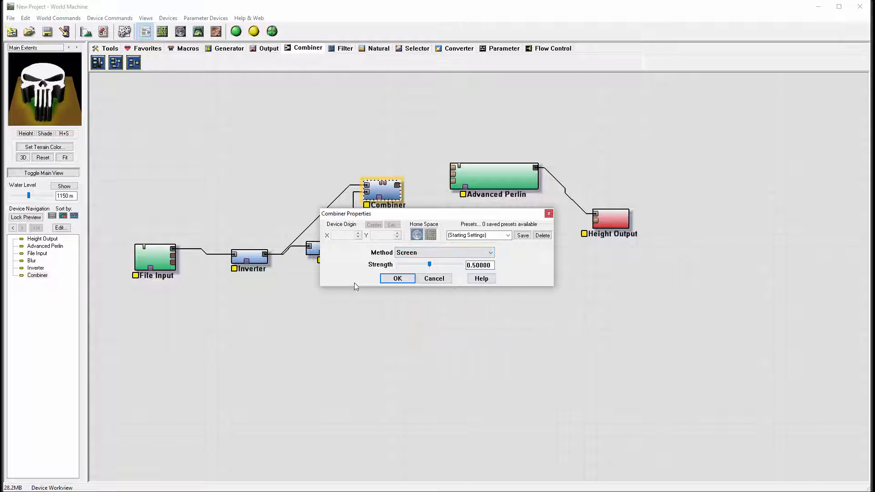
Set the Combiner's method to Average with a strength of 0.84375 and accept the settings
click(413, 254)
click(408, 262)
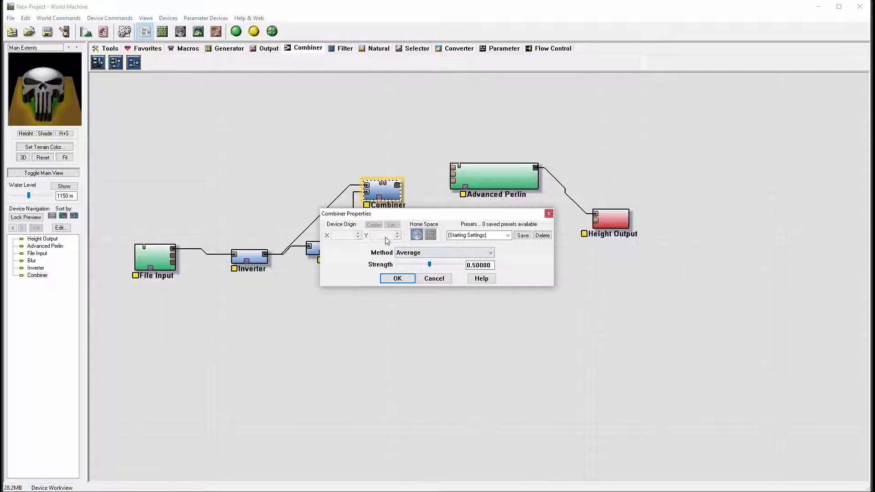
drag(430, 265, 455, 264)
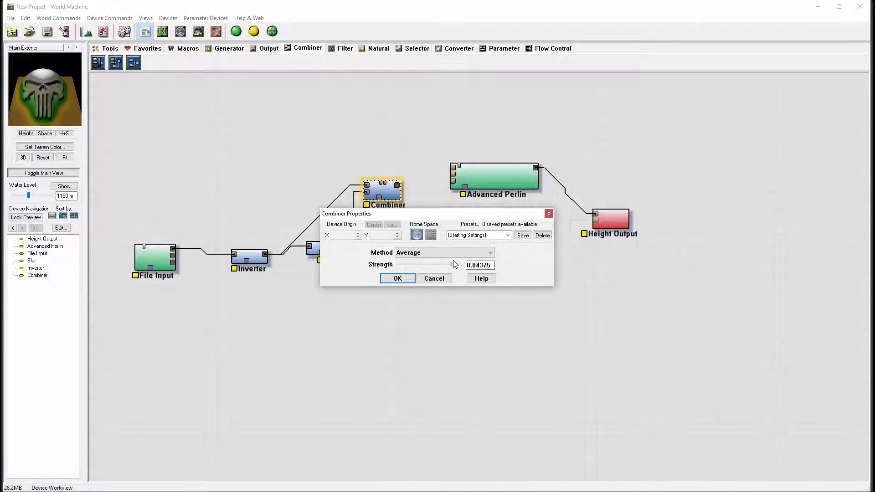
click(408, 279)
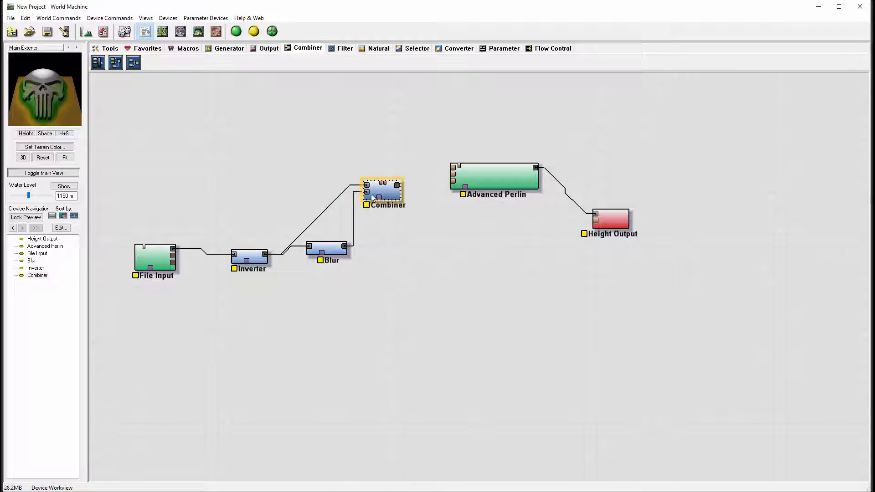
Inspect the Combiner's skull terrain in the 3D view from several angles
click(198, 31)
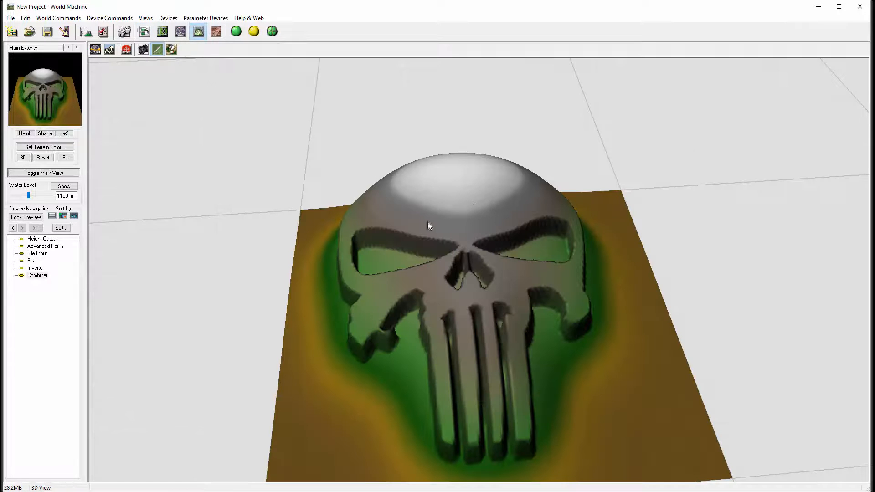
drag(428, 222, 324, 224)
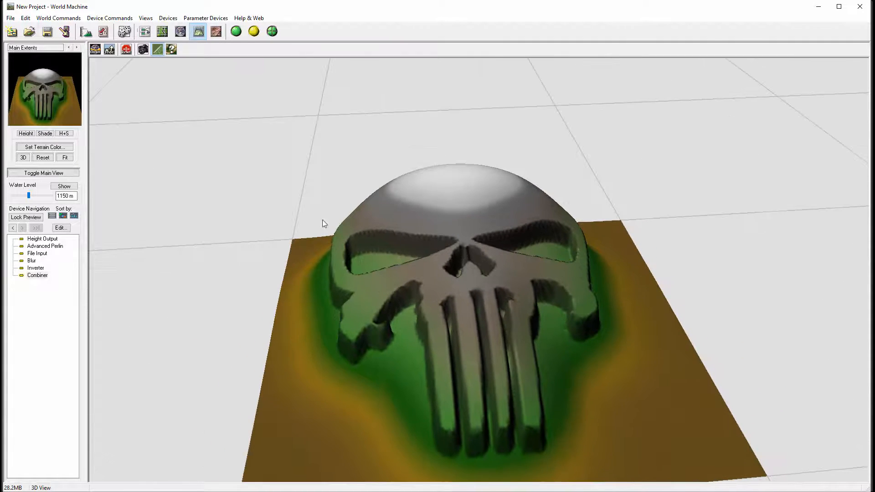
drag(519, 283, 356, 337)
drag(270, 338, 400, 337)
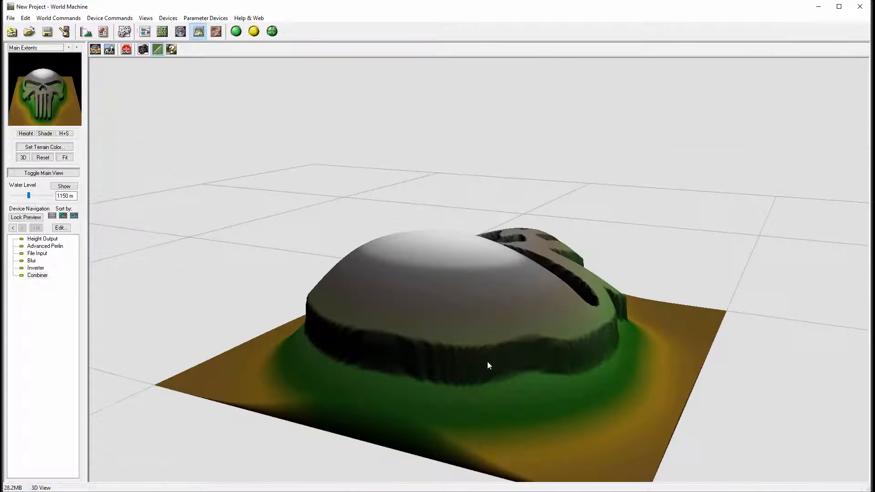
drag(488, 365, 588, 417)
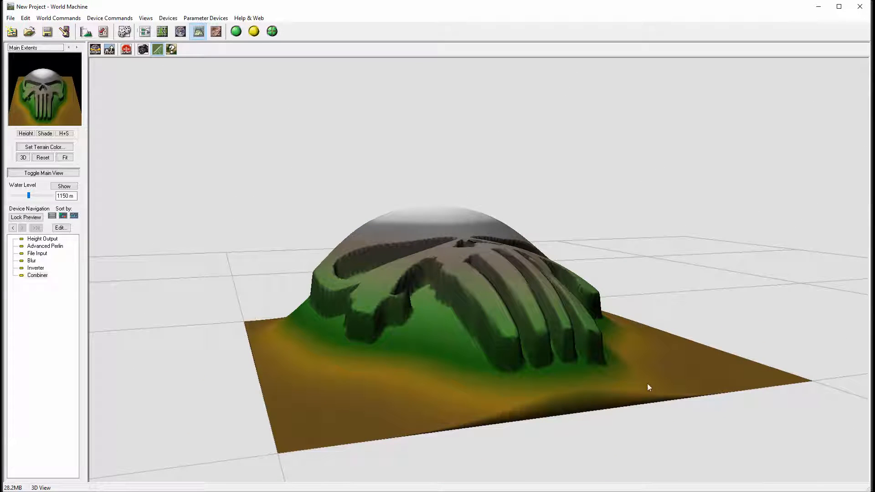
drag(665, 388, 505, 302)
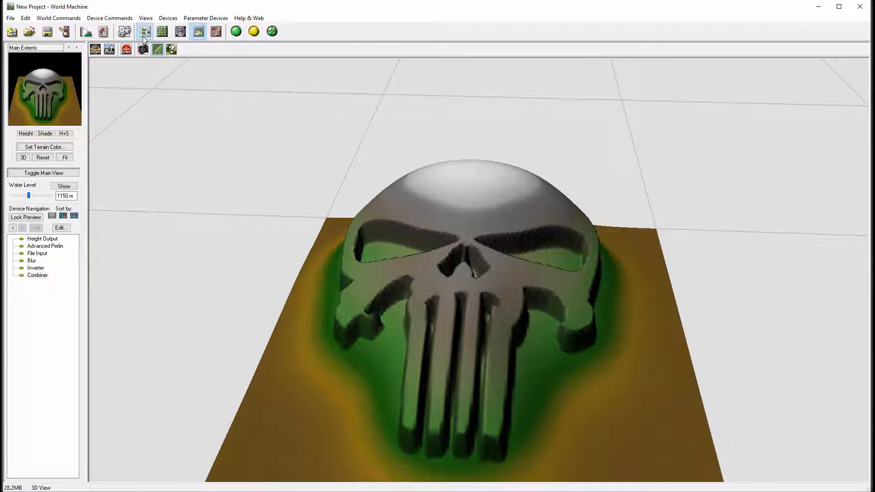
Tighten the device layout and feed the Combiner's output into Advanced Perlin's Shaping Guide (Heightfield) input
click(145, 30)
click(220, 254)
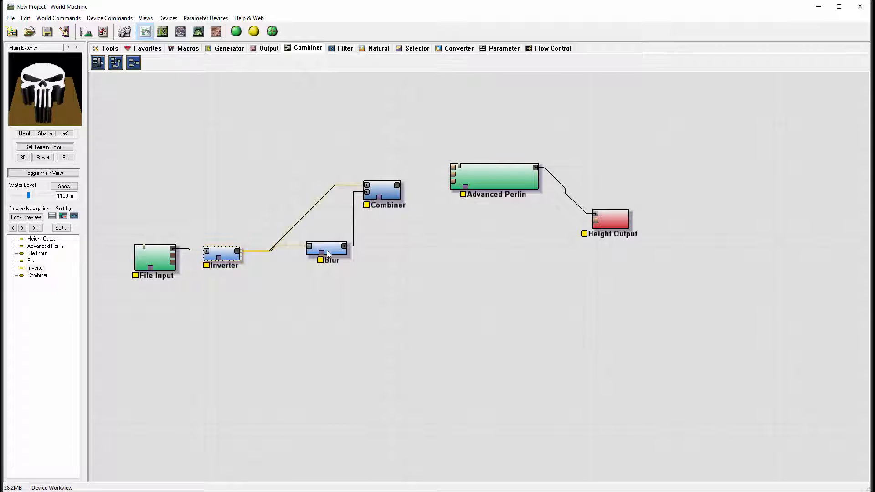
drag(326, 250, 300, 263)
click(382, 190)
drag(382, 191, 336, 178)
drag(493, 178, 455, 176)
drag(334, 170, 414, 166)
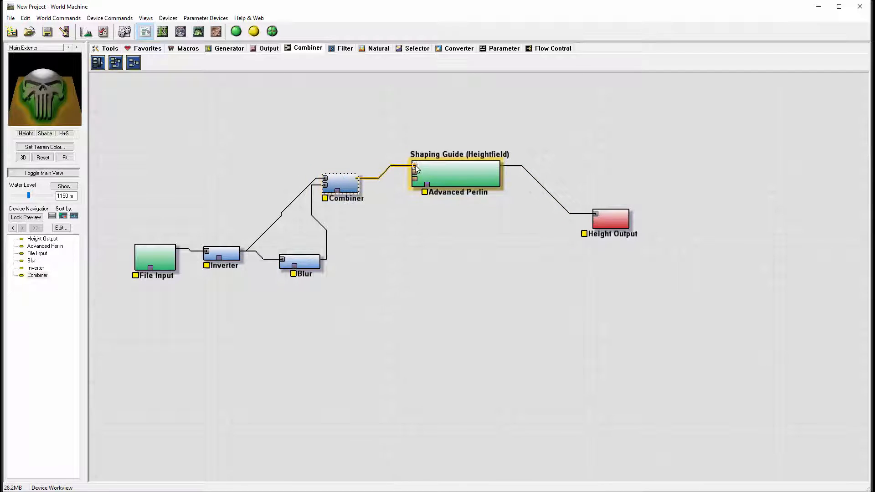
click(438, 174)
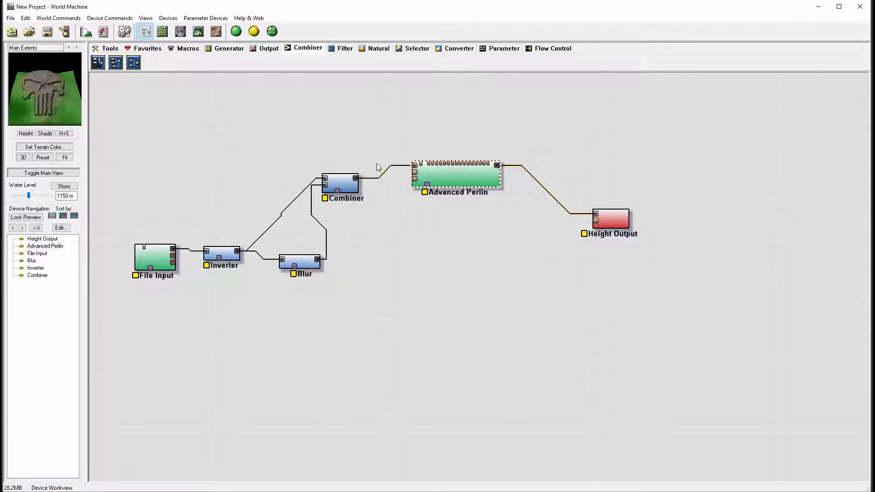
Connect the Combiner's output to Advanced Perlin's mask input as well and view the resulting terrain in 3D
drag(356, 178, 429, 187)
click(454, 173)
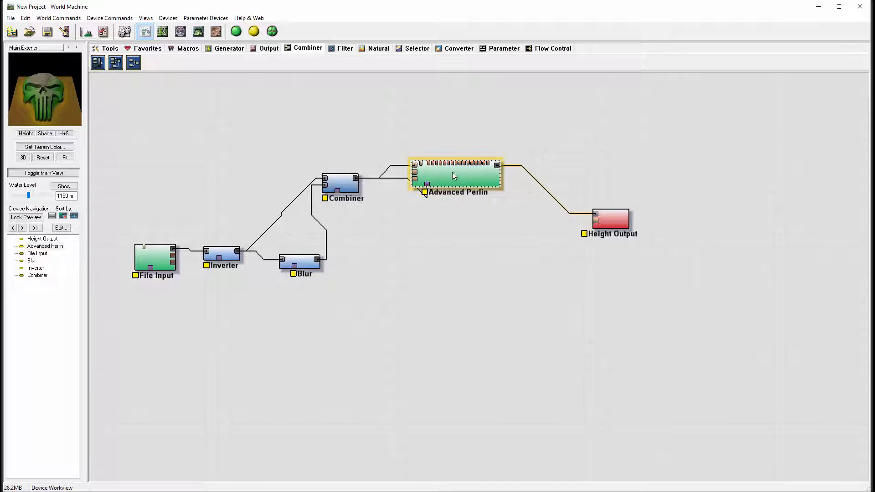
click(198, 32)
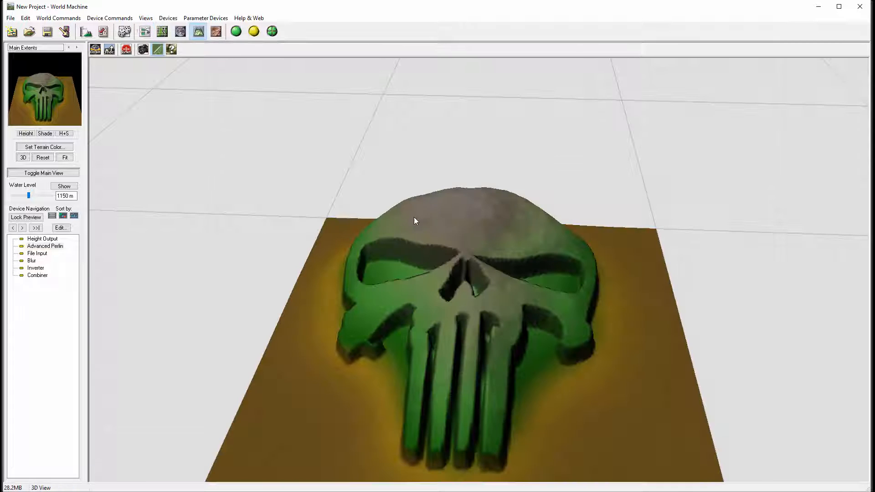
Inspect the masked Advanced Perlin skull terrain in the 3D view from several angles
drag(413, 217, 399, 270)
drag(382, 299, 536, 275)
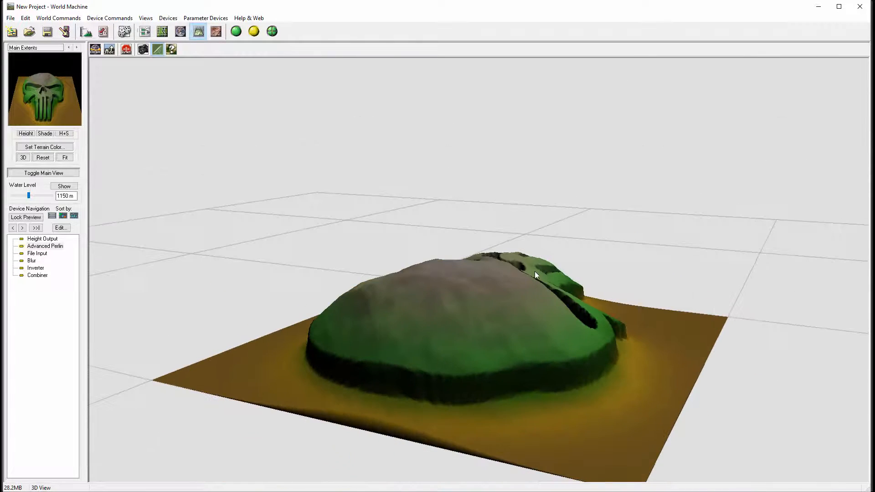
drag(397, 316, 556, 331)
drag(413, 321, 406, 360)
drag(462, 310, 386, 410)
drag(609, 381, 535, 296)
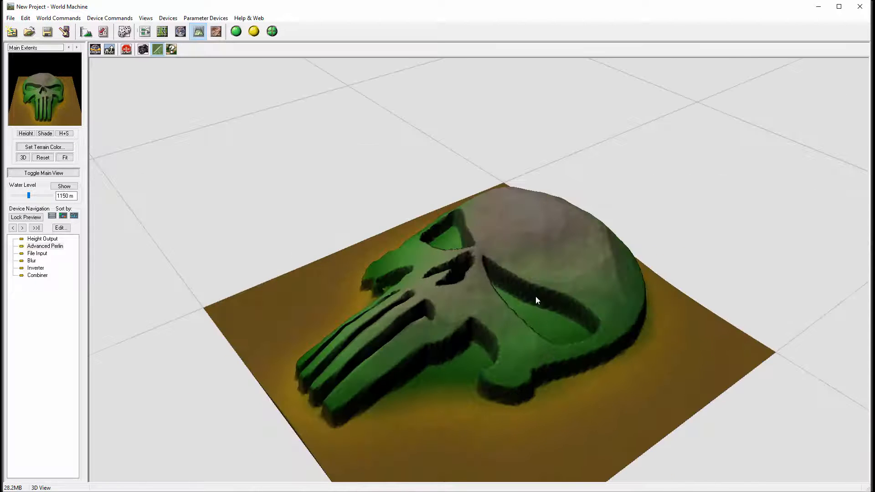
drag(343, 269, 398, 262)
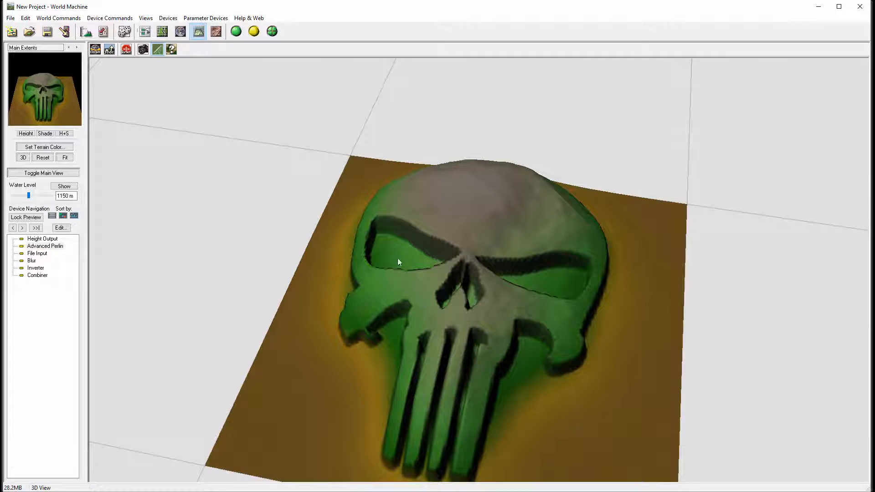
Examine the skull area against the surrounding terrain in the layout view
click(162, 31)
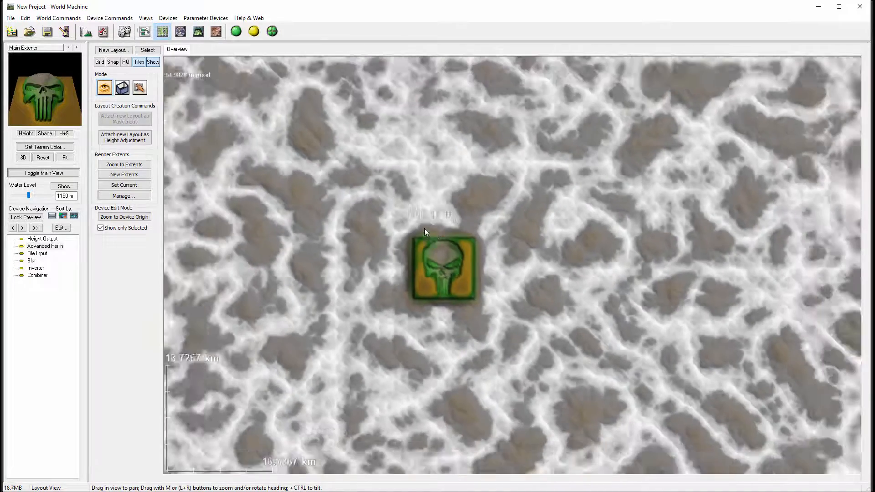
scroll(451, 276, up, 3)
scroll(449, 270, up, 3)
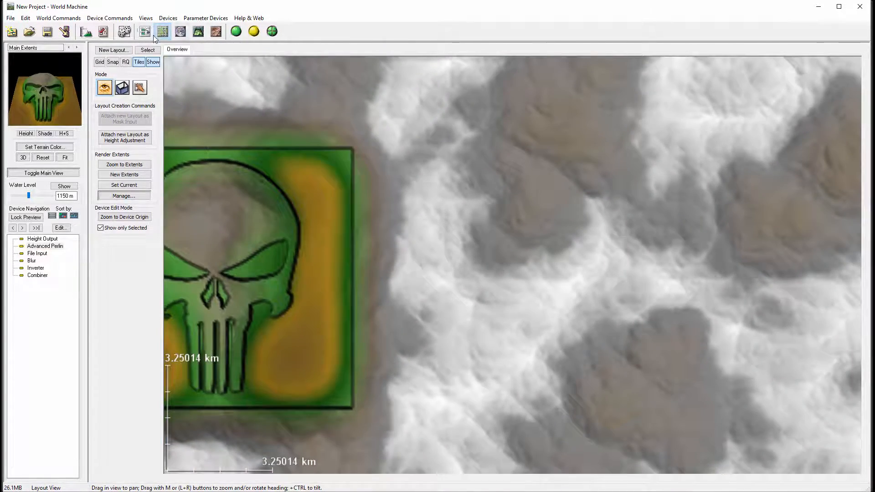
Return to the device workview and reposition the Combiner and Advanced Perlin devices
click(145, 32)
drag(352, 181, 330, 148)
drag(455, 175, 460, 129)
drag(325, 161, 334, 195)
click(475, 115)
Open Advanced Perlin's settings and reduce its feature scale to 1.41421 km
double_click(468, 123)
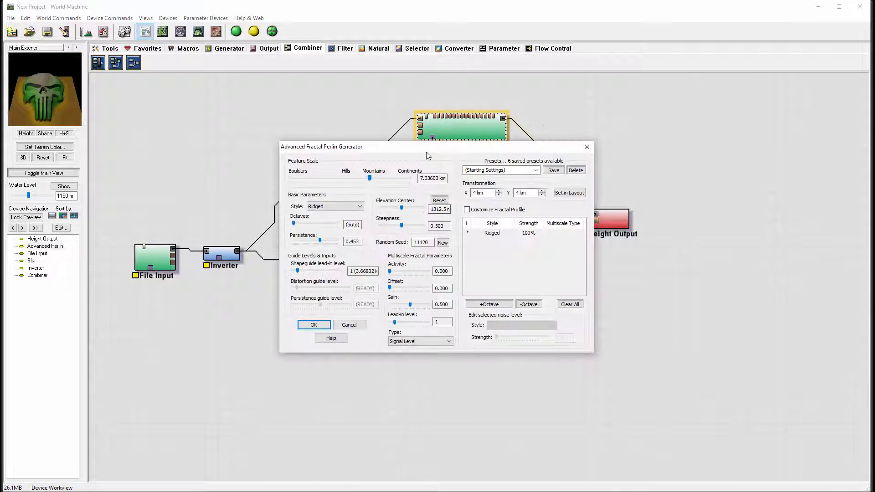
drag(444, 147, 535, 187)
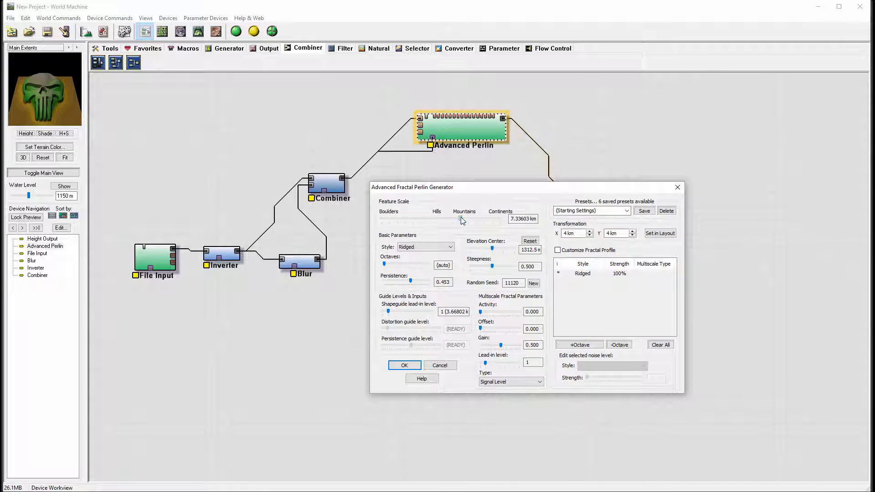
drag(461, 217, 441, 220)
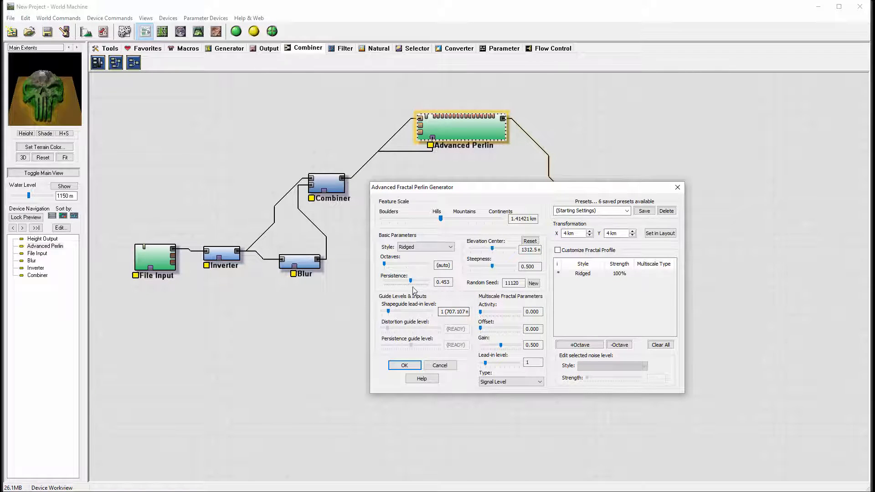
Try the Billowy style for Advanced Perlin and return it to Ridged
click(432, 247)
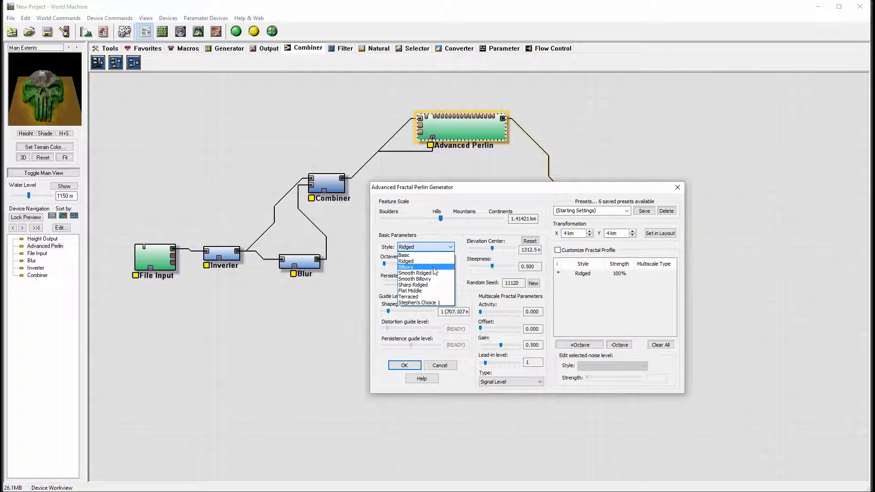
click(413, 271)
click(429, 246)
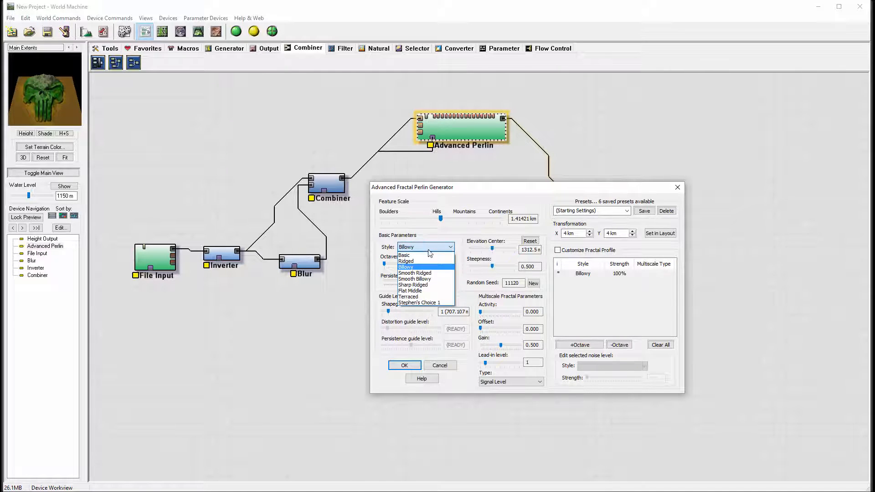
click(430, 262)
Lower Advanced Perlin's elevation center to 1066.41 and accept the generator settings
mouse_move(493, 252)
mouse_down()
mouse_move(500, 252)
mouse_move(489, 251)
mouse_up()
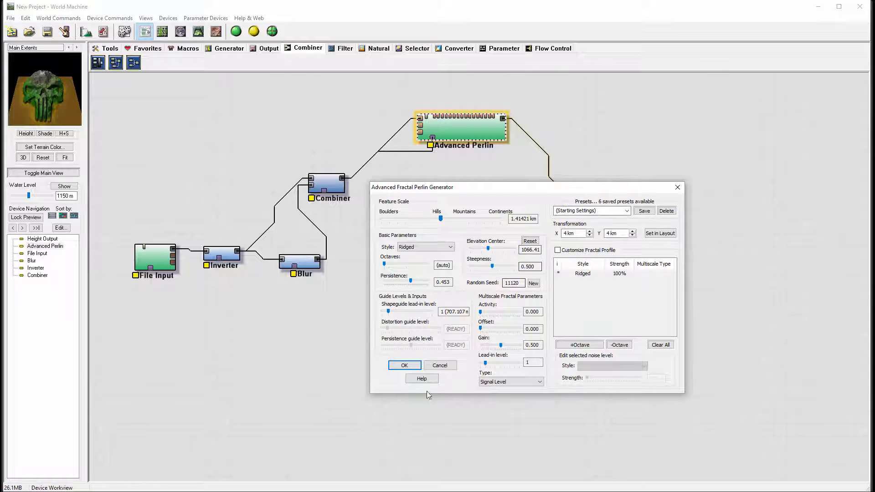
click(405, 365)
Arrange Advanced Perlin and the Combiner closer to the device chain and move Height Output farther away to leave room between them
drag(452, 145, 440, 227)
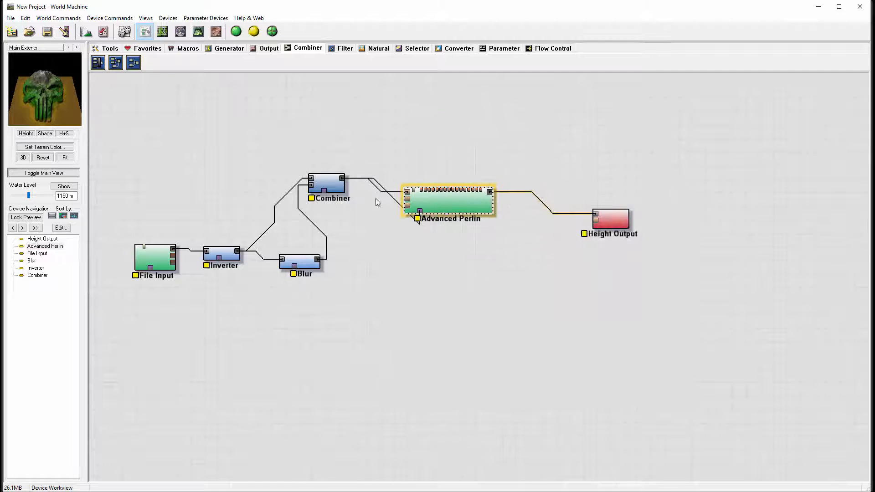
drag(327, 183, 368, 237)
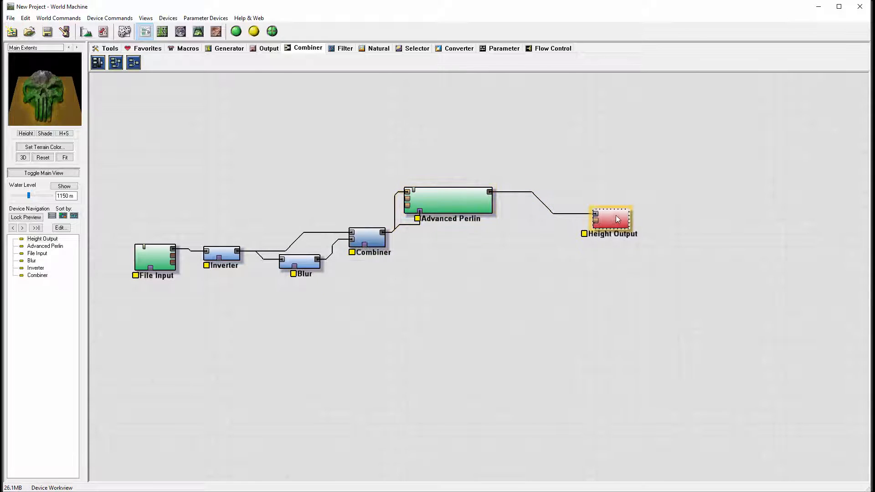
drag(616, 215, 674, 189)
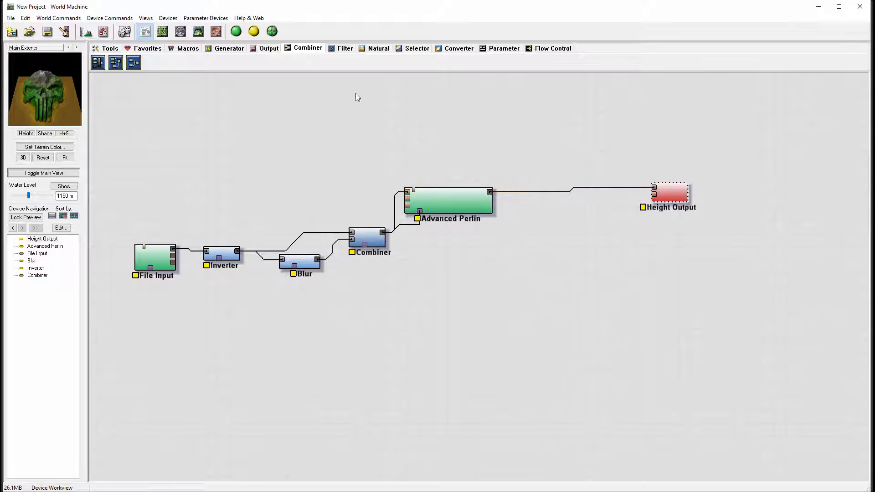
Insert an Erosion device between Advanced Perlin and Height Output, and space the Advanced Perlin and Erosion devices apart
click(377, 50)
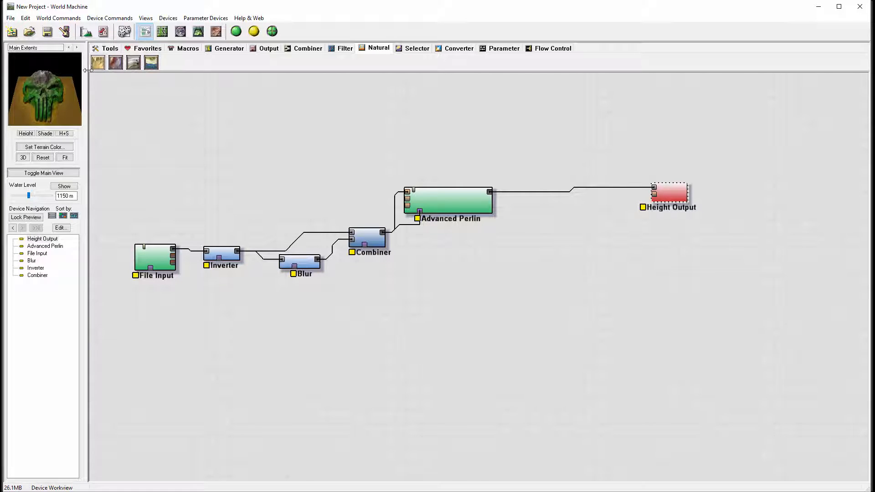
drag(98, 63, 518, 185)
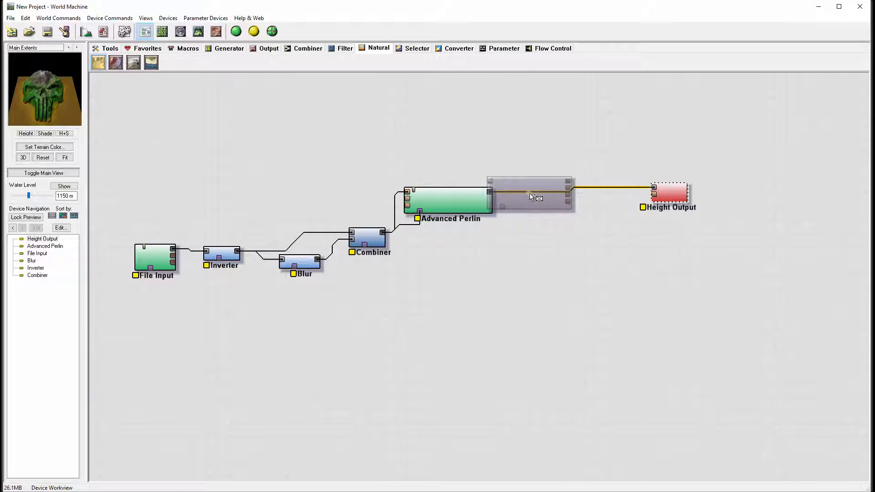
click(529, 193)
right_click(397, 126)
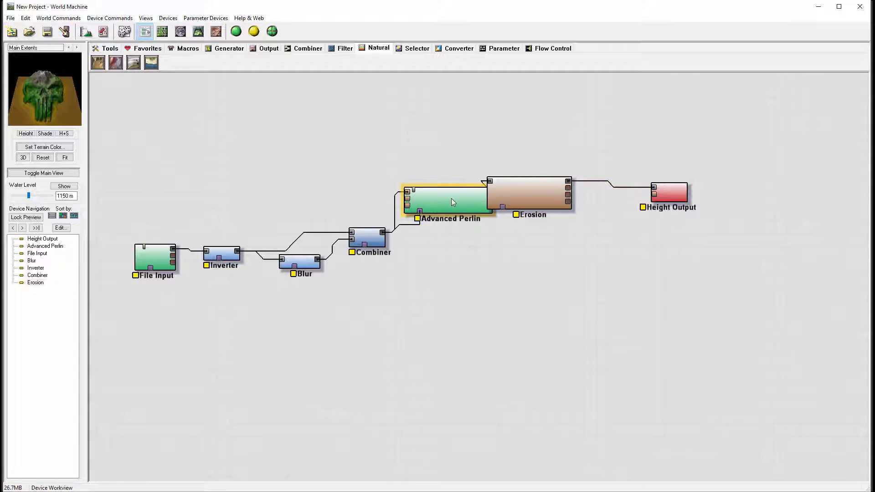
drag(451, 198, 381, 163)
drag(517, 189, 510, 166)
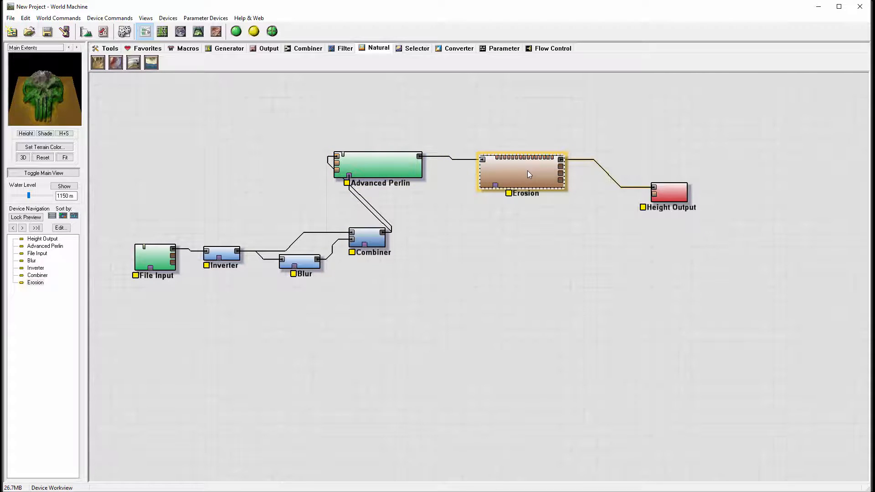
Configure Erosion as Channeled Erosion, duration 150, rock hardness 0.286, sediment carry 0.333, filter strength 0.143, with geological-time enhancement enabled at erosive power 0
double_click(529, 174)
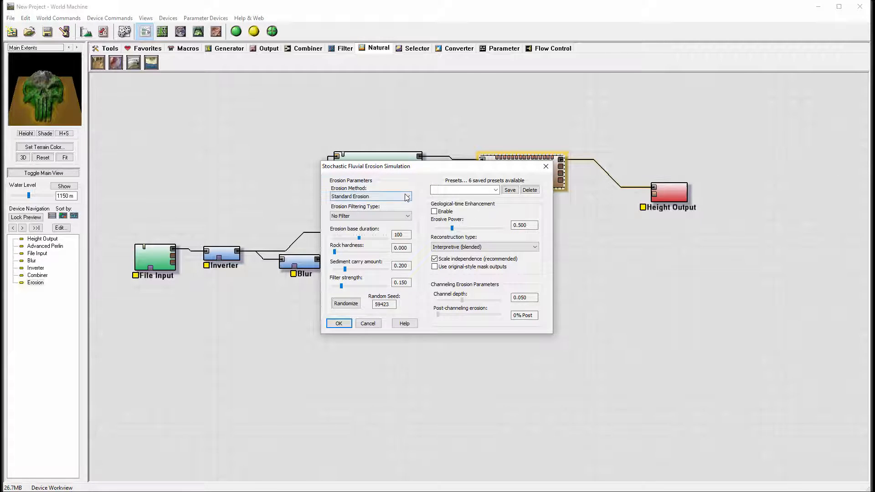
click(407, 197)
click(377, 210)
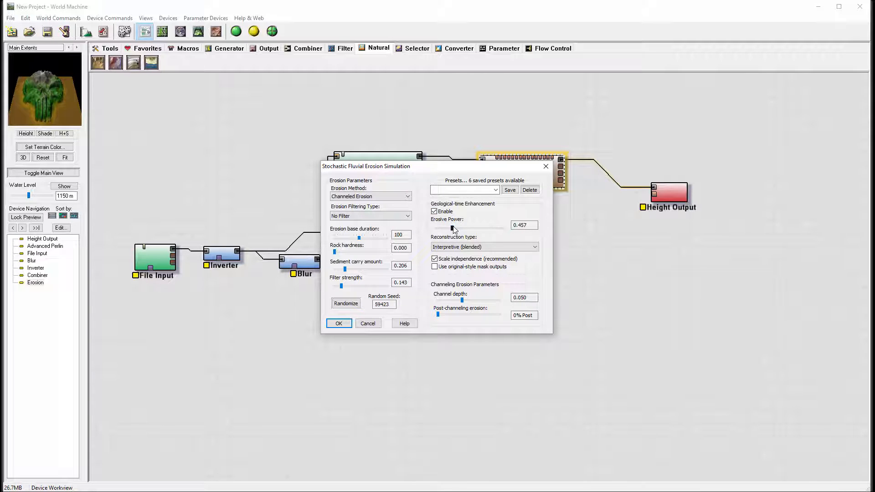
drag(464, 228, 428, 228)
click(338, 324)
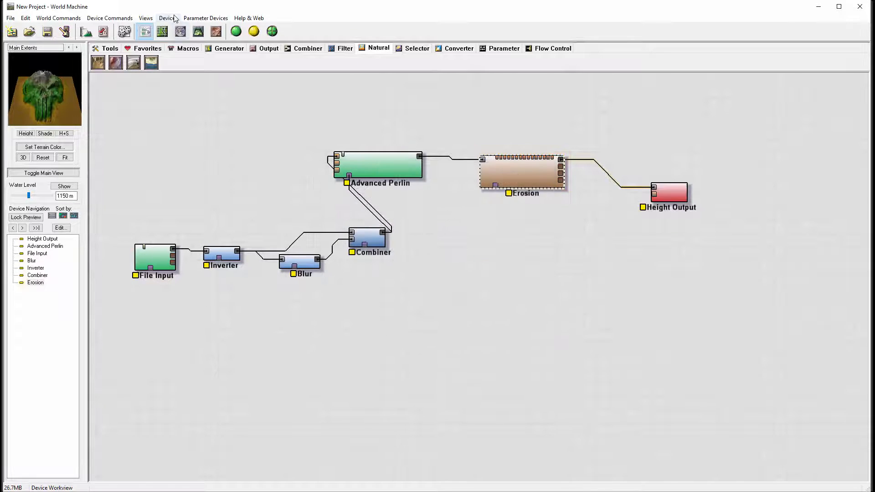
Show the eroded skull terrain in 3D, run a normal build of the main extents and examine the result
click(199, 31)
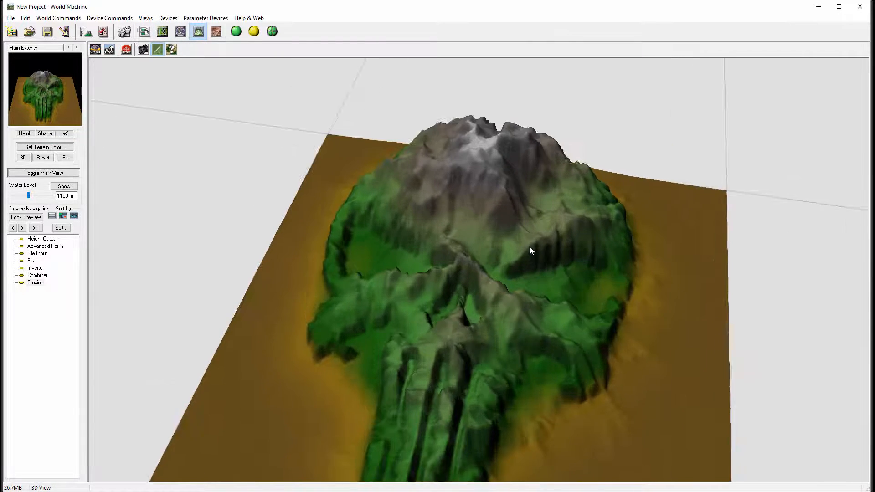
drag(529, 250, 503, 372)
click(236, 31)
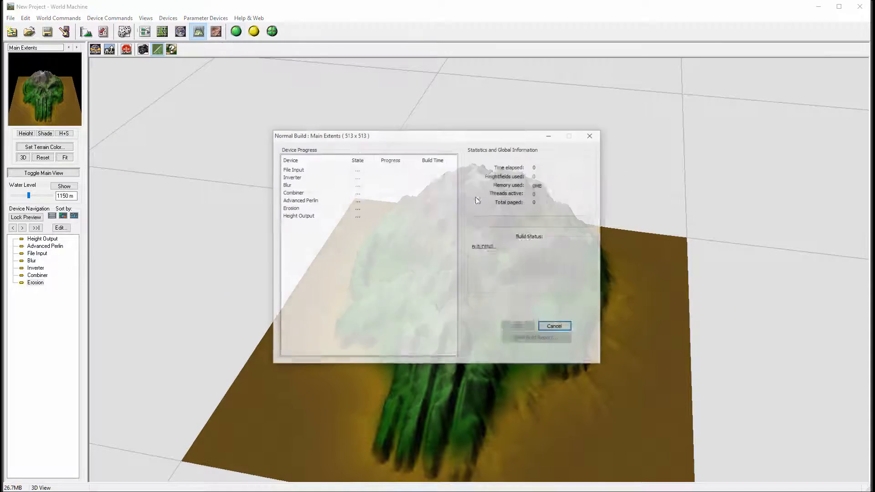
drag(592, 276, 524, 232)
Reduce Erosion's base duration to 120, rock hardness to 0.190 and erosive power to about -0.298, and accept the settings
double_click(35, 282)
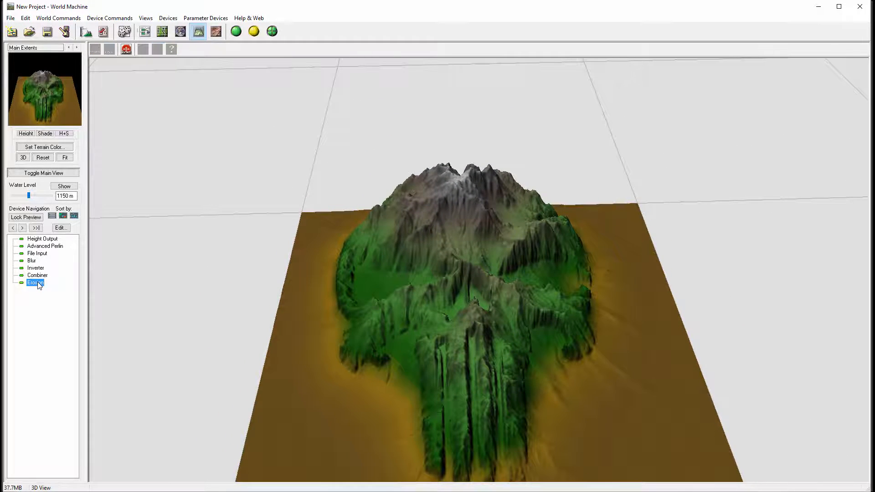
drag(450, 169, 670, 90)
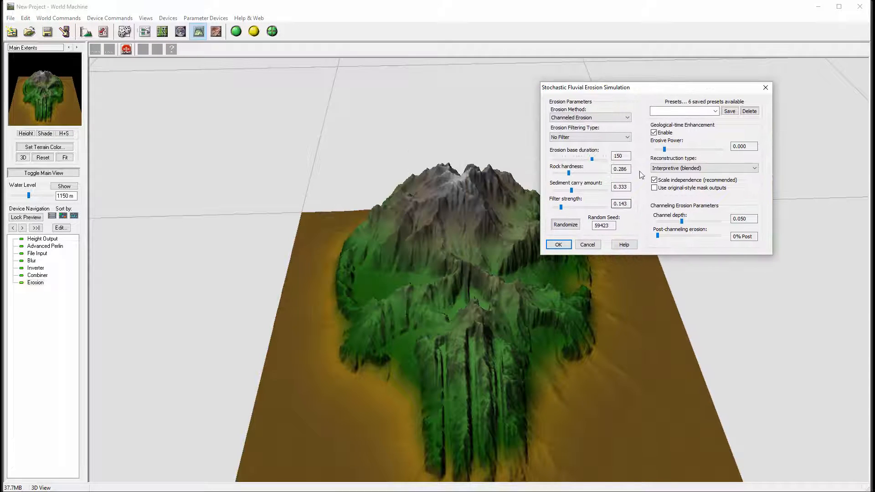
drag(569, 173, 583, 159)
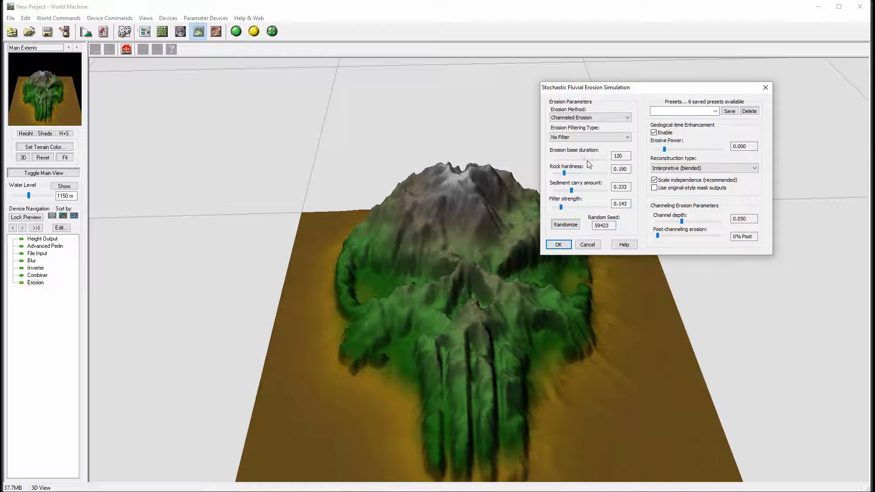
drag(666, 149, 662, 151)
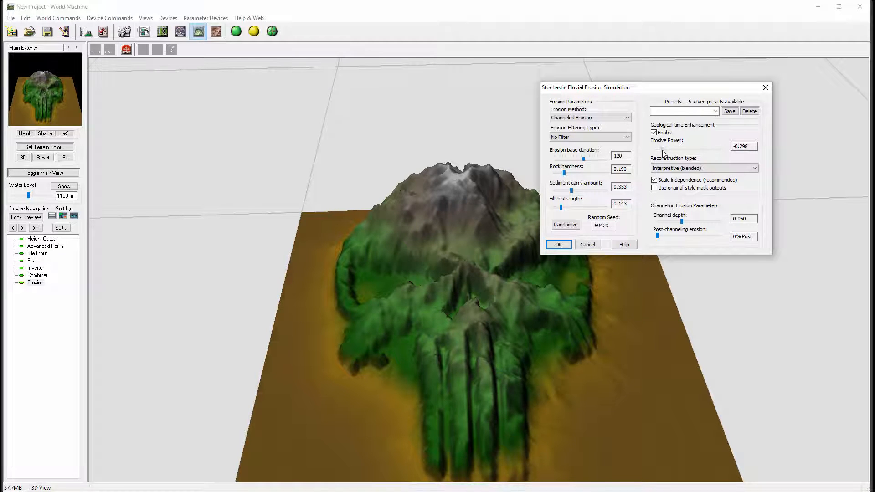
click(558, 245)
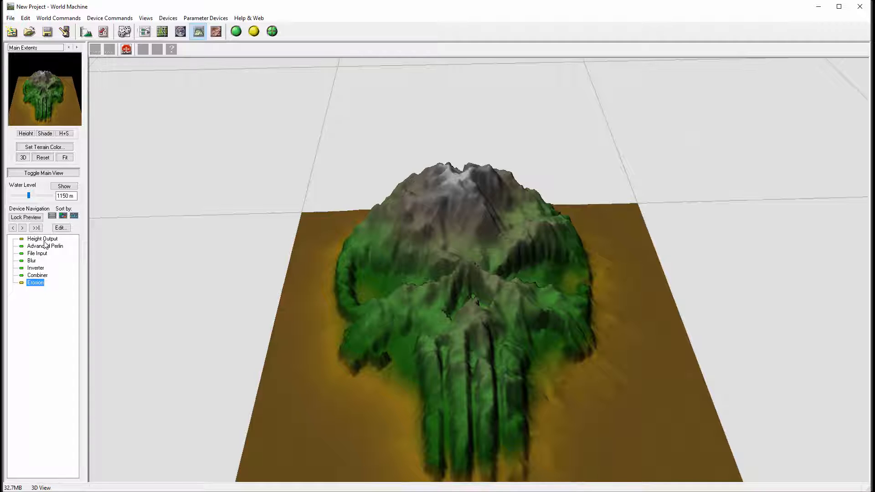
Raise the Combiner's Average strength to 0.87500 and accept the settings
double_click(38, 275)
drag(428, 216, 618, 134)
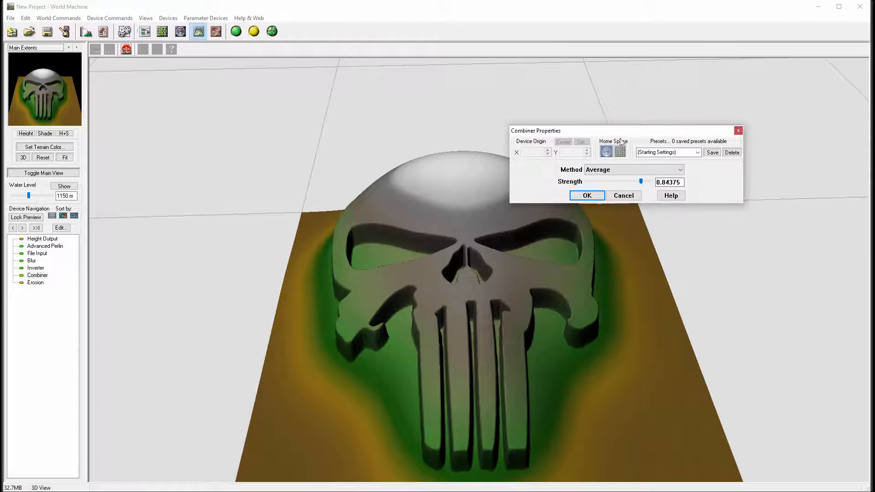
mouse_move(641, 183)
mouse_down()
mouse_move(609, 182)
mouse_move(641, 179)
mouse_up()
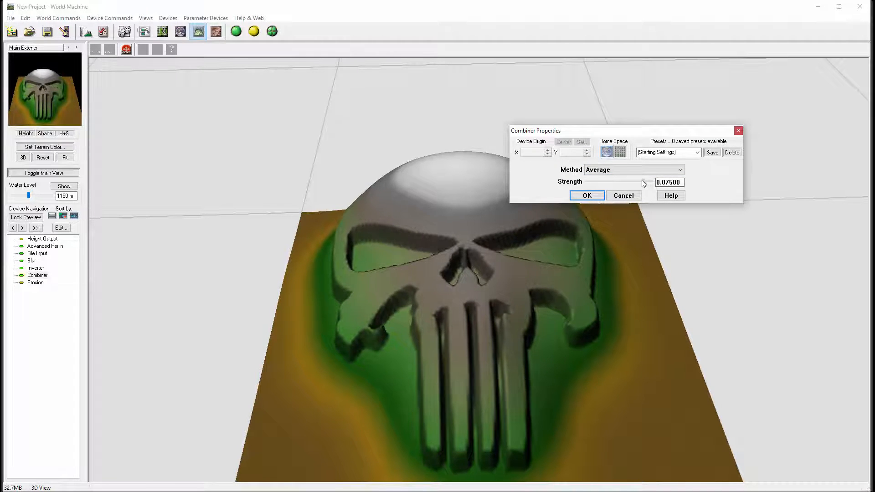
click(581, 196)
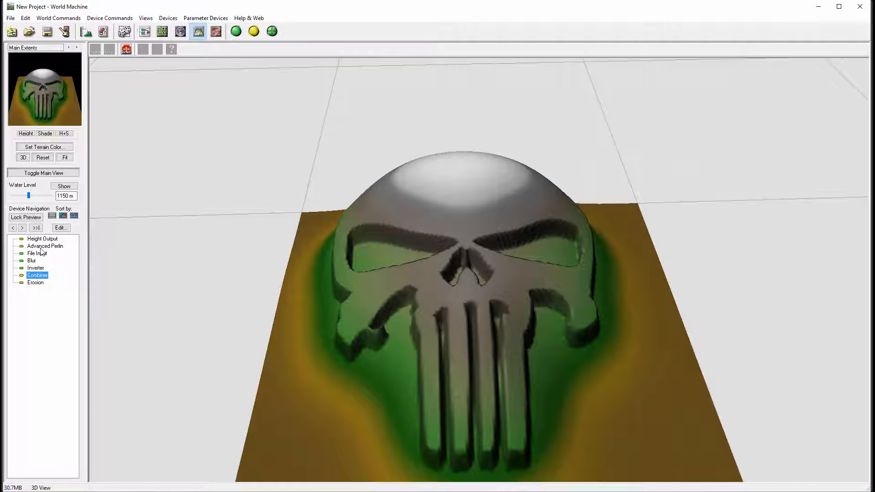
Set Advanced Perlin's feature scale to about 2.18 km, steepness to 0.281 and elevation center to about 1476.56, and accept the settings
double_click(41, 246)
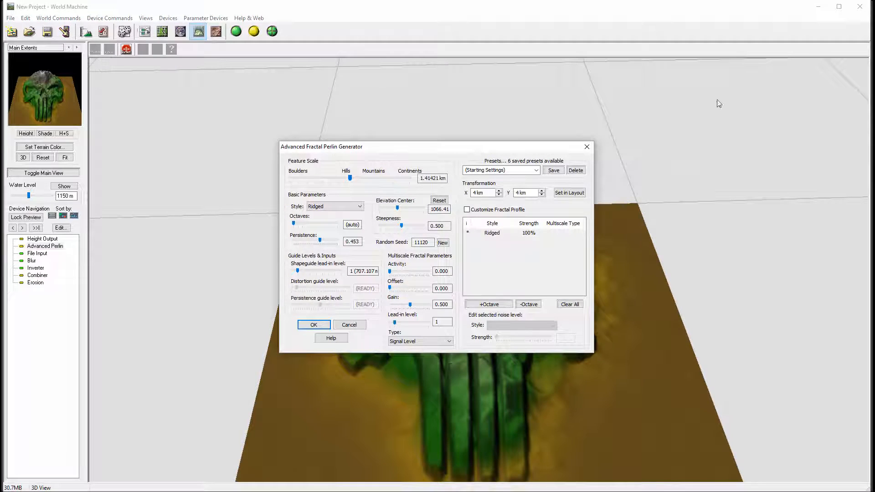
drag(459, 147, 692, 80)
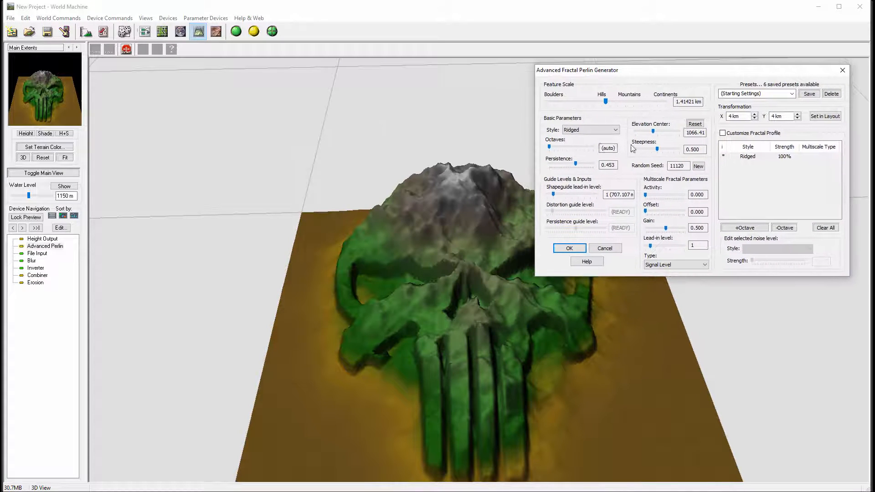
drag(606, 101, 611, 101)
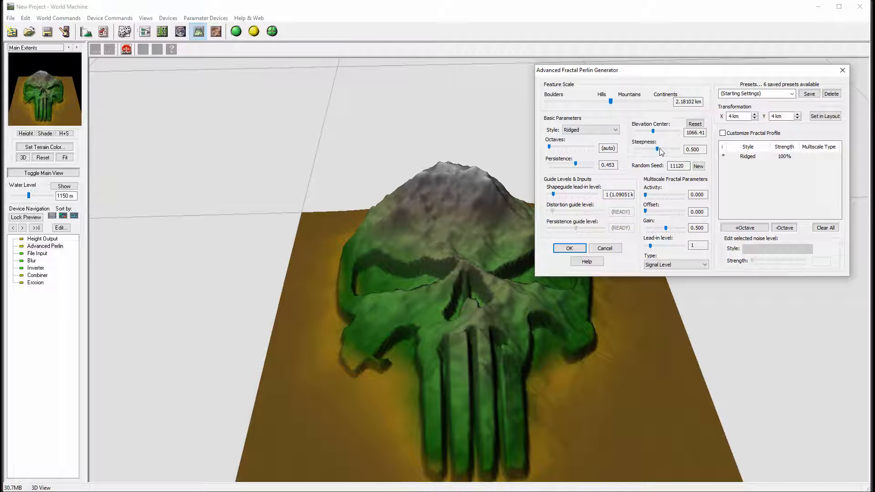
drag(658, 149, 661, 132)
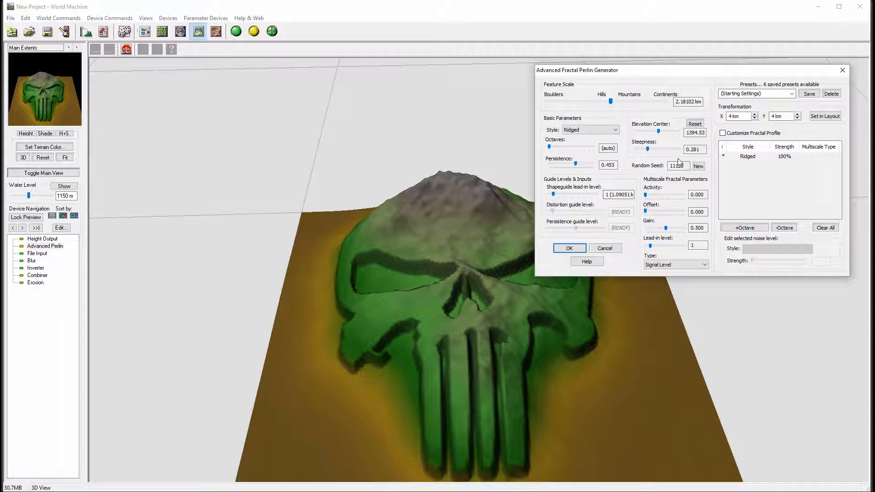
drag(658, 132, 660, 131)
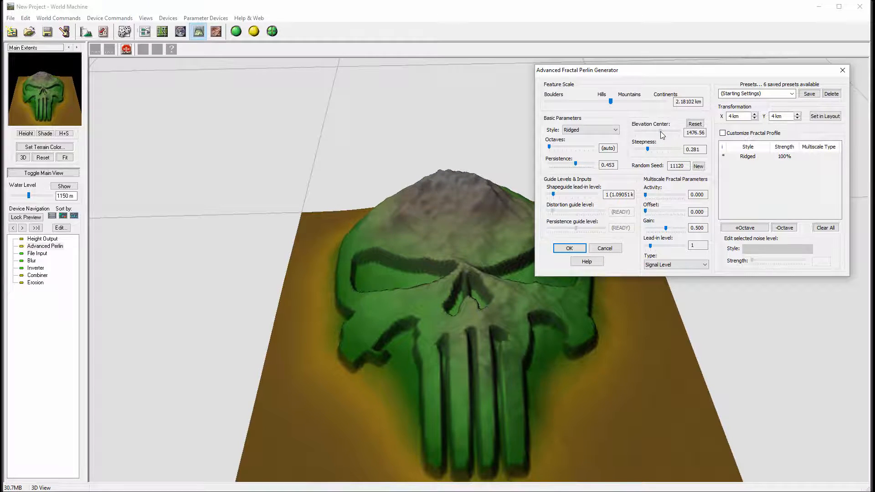
click(557, 251)
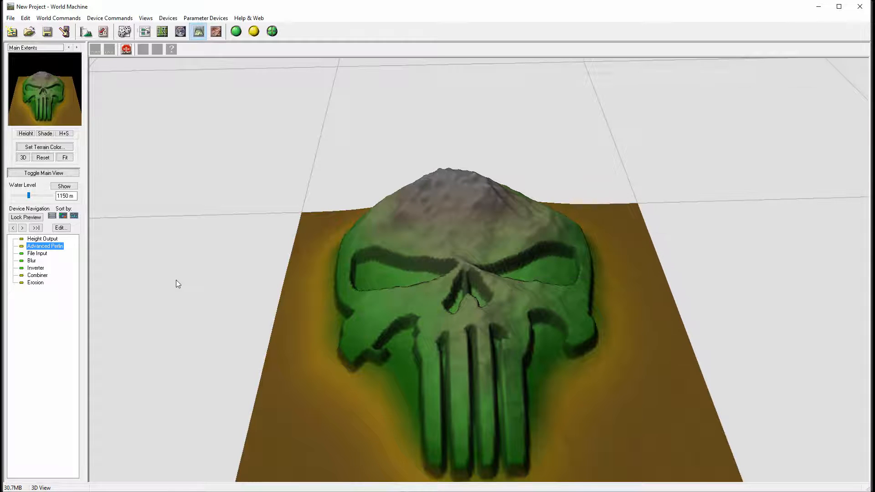
Set Erosion's base duration to 150, sediment carry amount to 0.206 and erosive power to about -0.190, and accept the settings
double_click(31, 282)
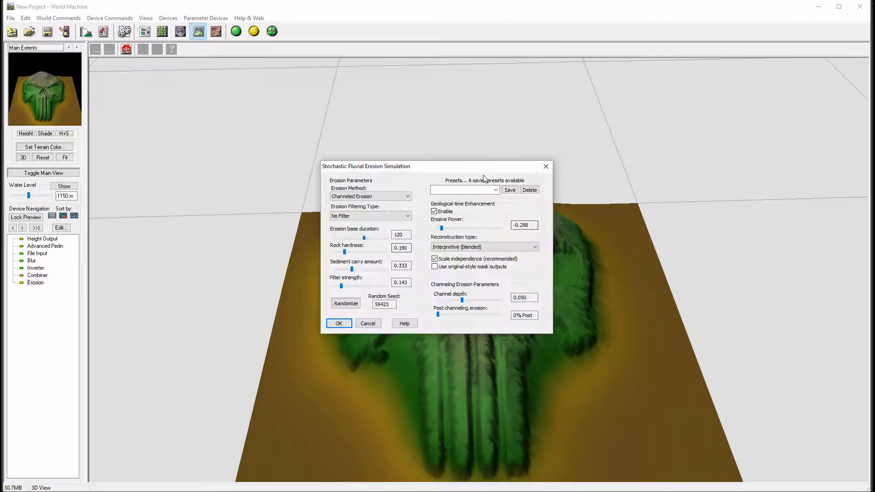
drag(471, 171, 751, 75)
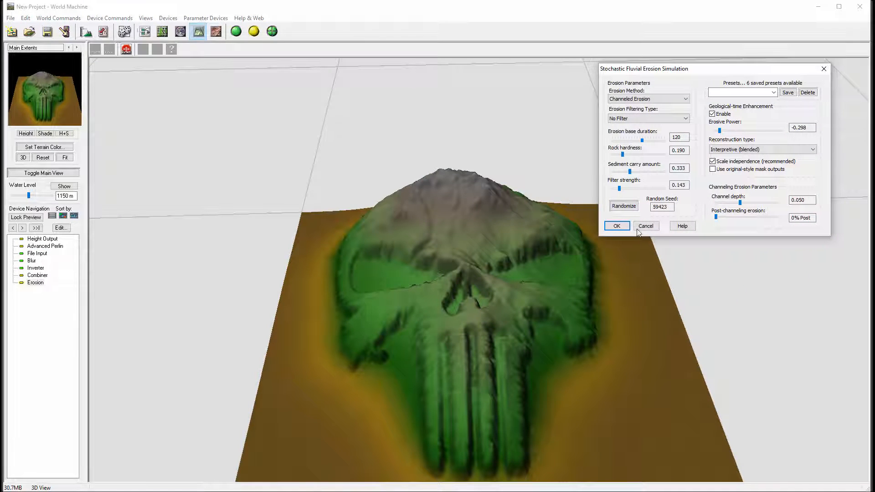
mouse_move(642, 139)
mouse_down()
mouse_move(661, 140)
mouse_move(614, 140)
mouse_move(648, 142)
mouse_up()
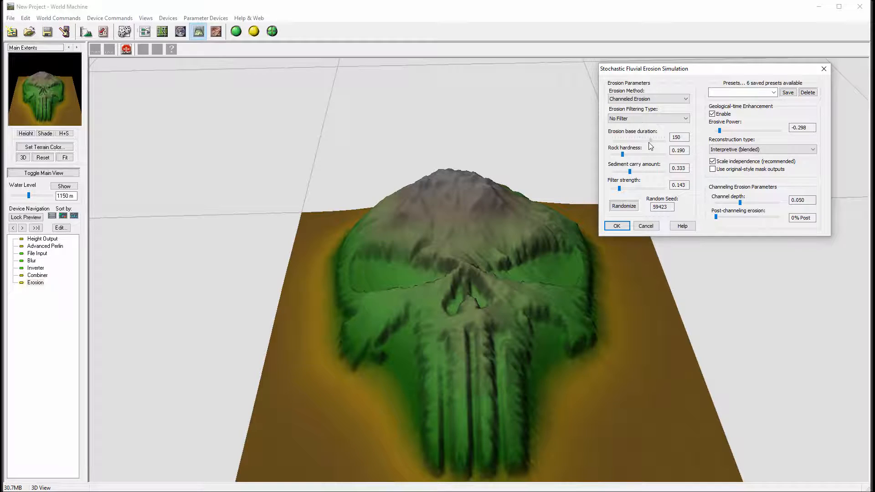
mouse_move(630, 172)
mouse_down()
mouse_move(639, 171)
mouse_move(623, 172)
mouse_up()
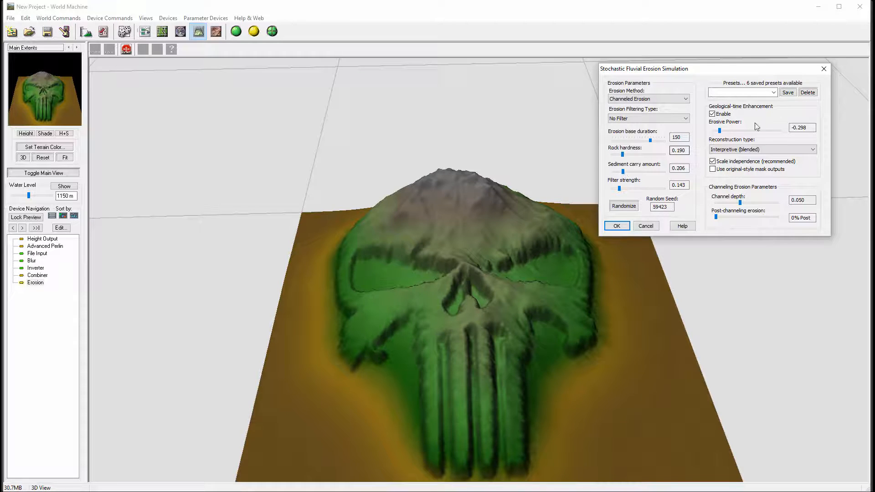
drag(720, 132, 721, 133)
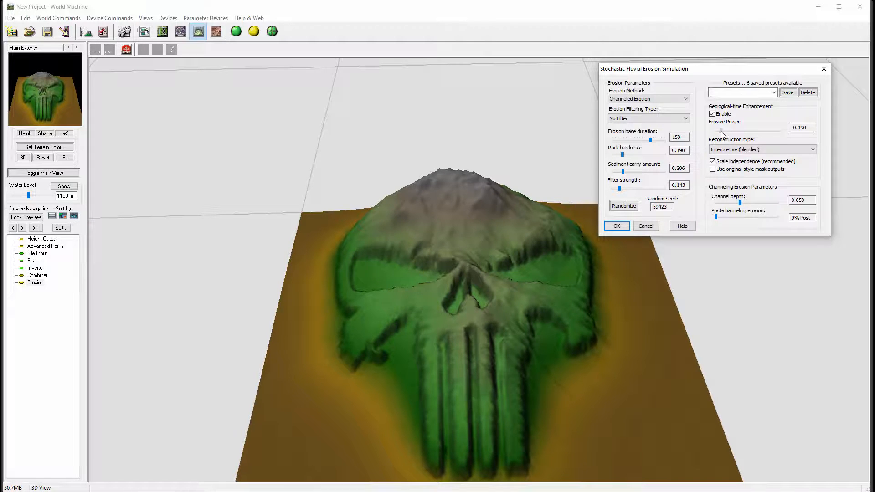
click(617, 226)
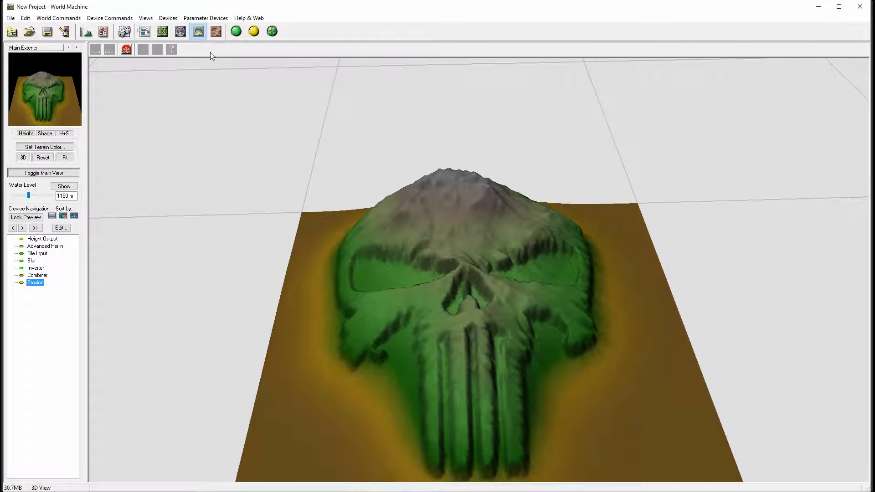
Run a normal build of the main extents and examine the eroded skull in 3D from several angles
click(235, 31)
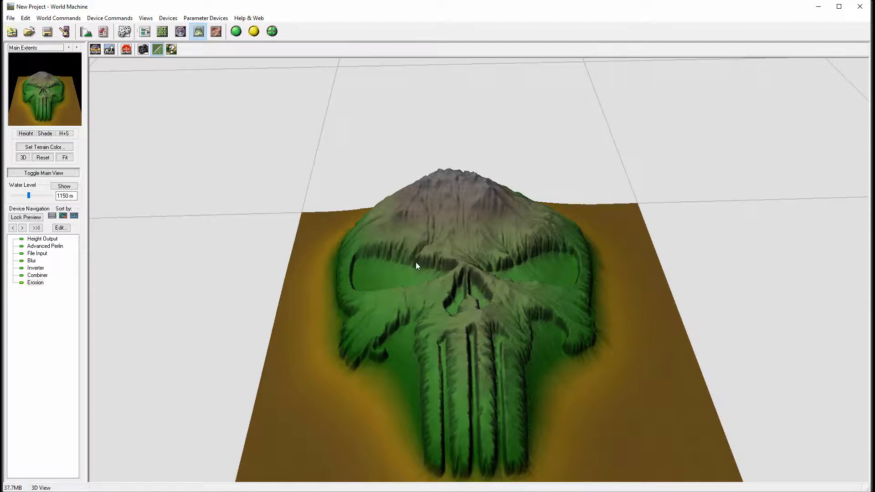
drag(416, 262, 529, 297)
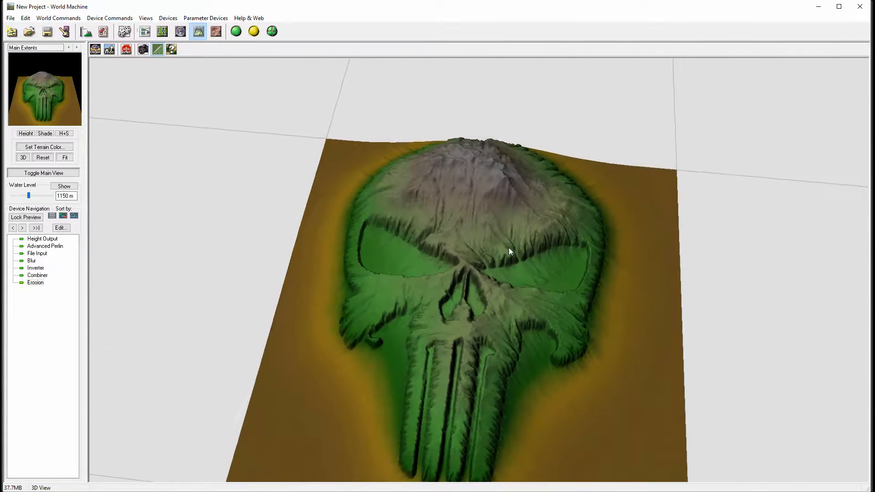
drag(434, 260, 495, 358)
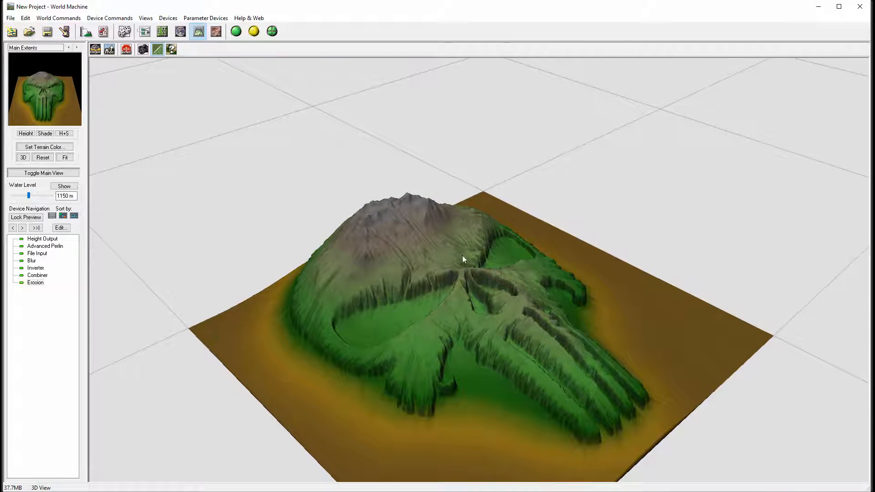
Move Height Output farther along the device graph and insert a Coast Erosion device between Erosion and Height Output
click(145, 31)
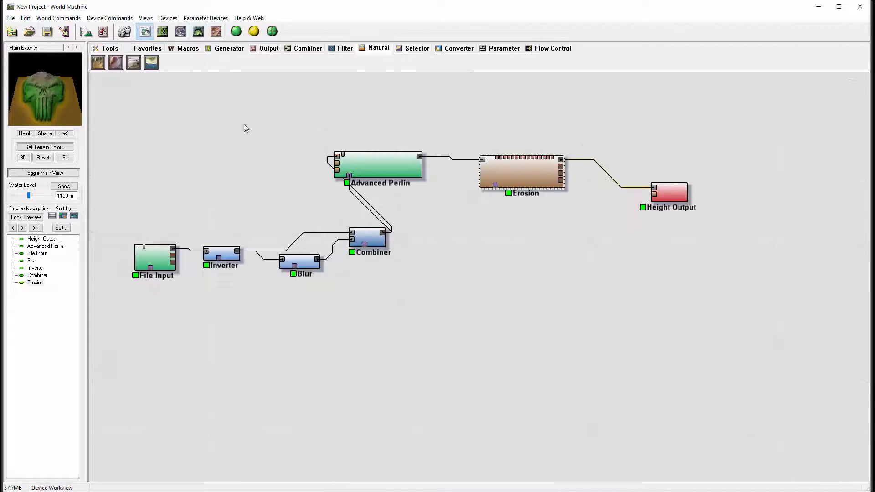
drag(741, 175, 742, 175)
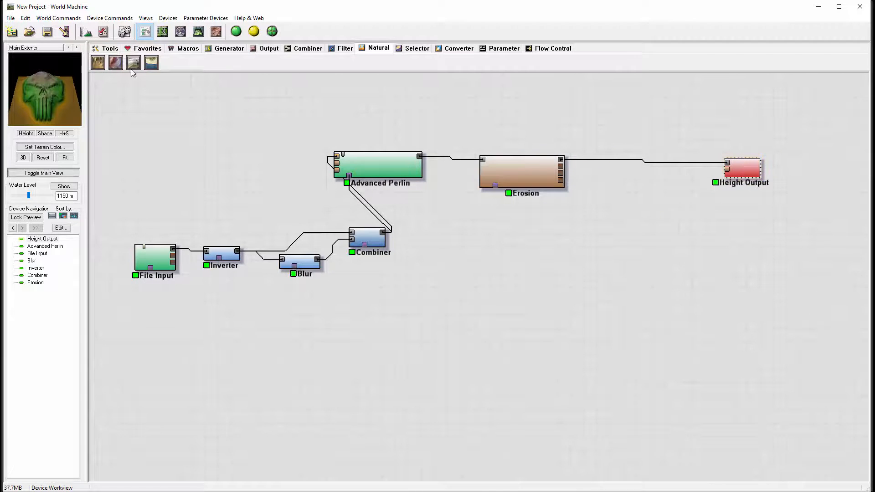
click(152, 64)
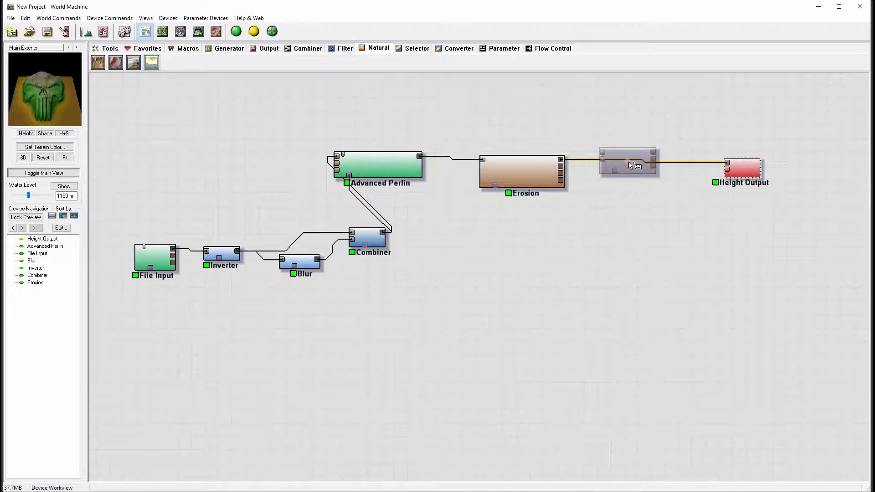
click(628, 161)
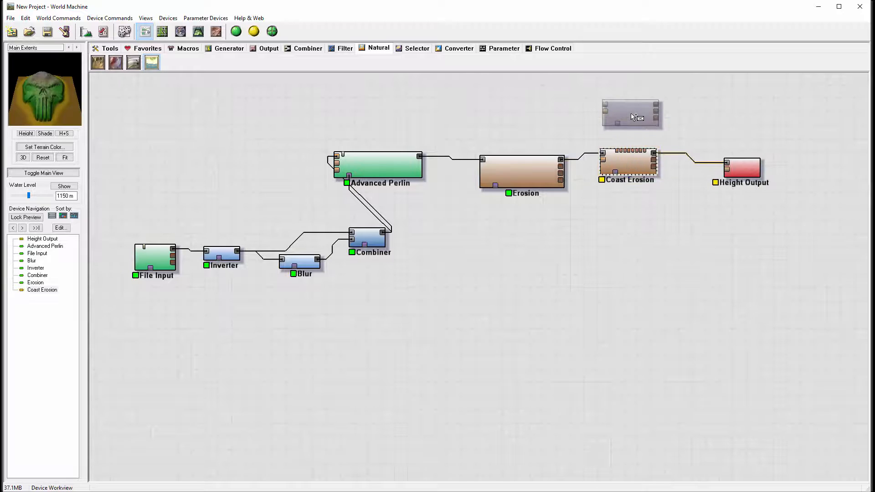
double_click(622, 160)
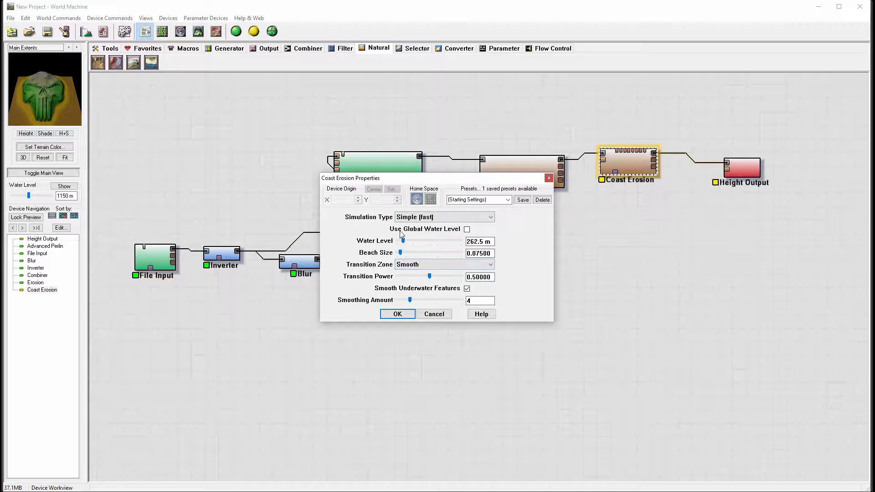
click(549, 178)
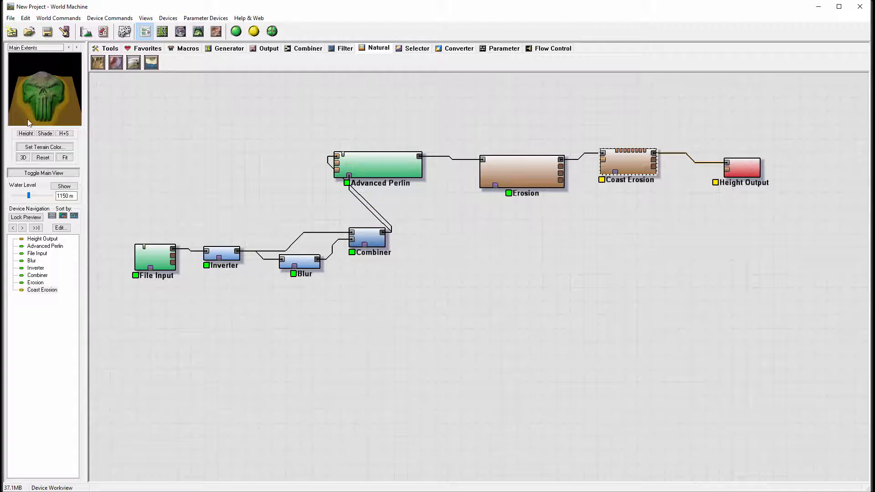
While viewing the terrain in 3D, lower Coast Erosion's water level to about 164 m, adjust its beach size, reduce its transition power and accept the settings
click(198, 31)
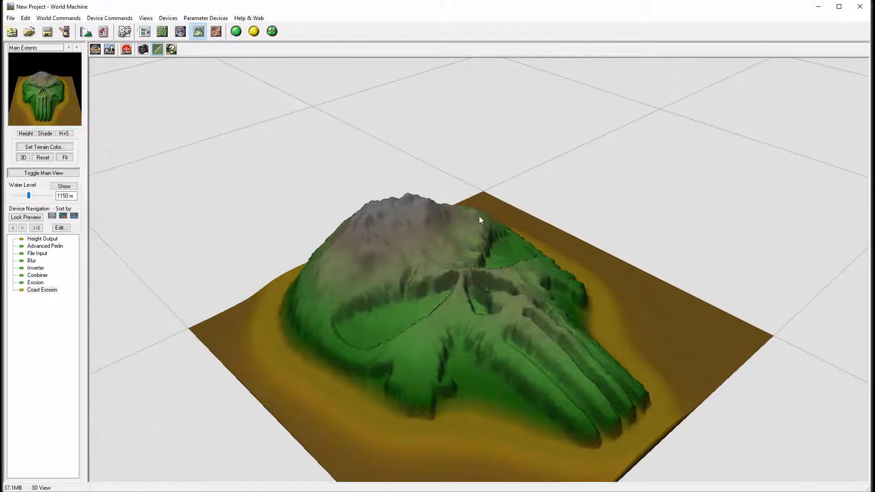
drag(499, 265, 575, 263)
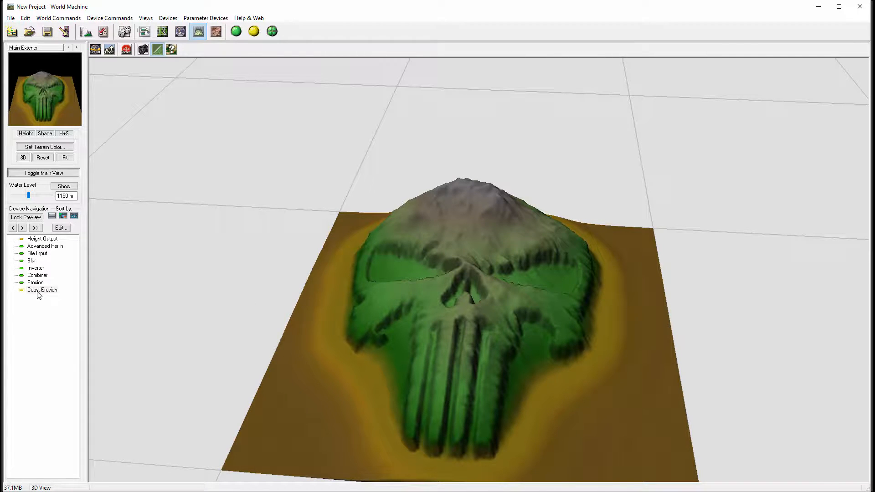
double_click(51, 290)
drag(424, 178, 623, 75)
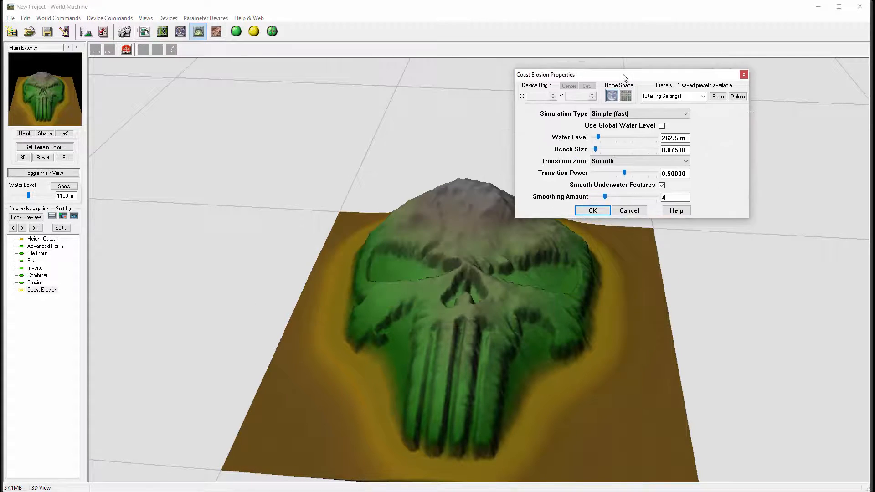
drag(601, 139, 598, 139)
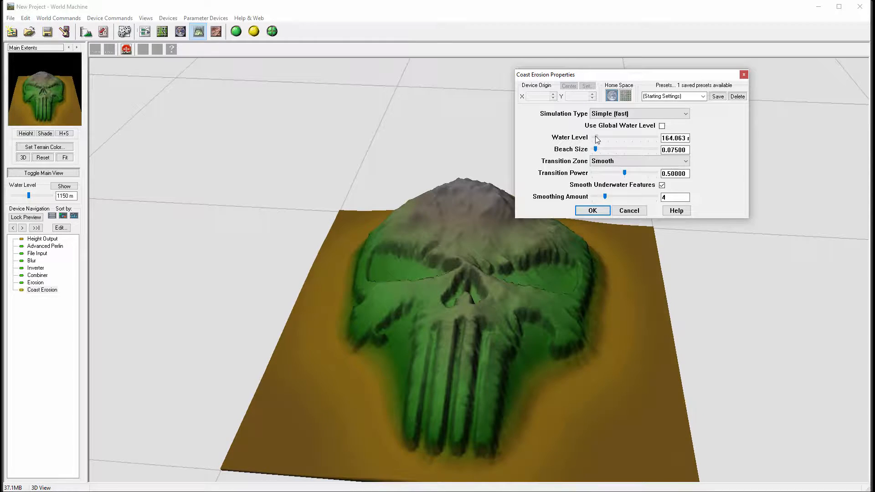
mouse_move(598, 139)
mouse_down()
mouse_move(590, 149)
mouse_move(598, 151)
mouse_up()
drag(634, 173, 616, 173)
click(592, 210)
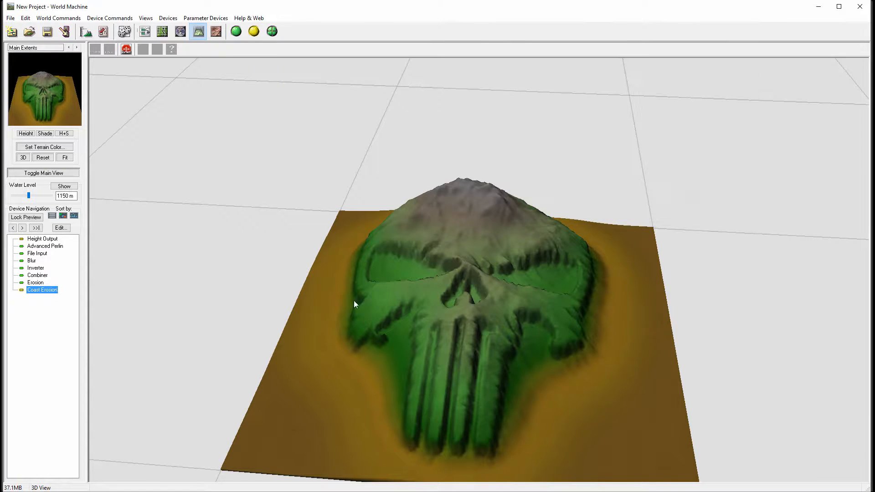
drag(355, 301, 731, 235)
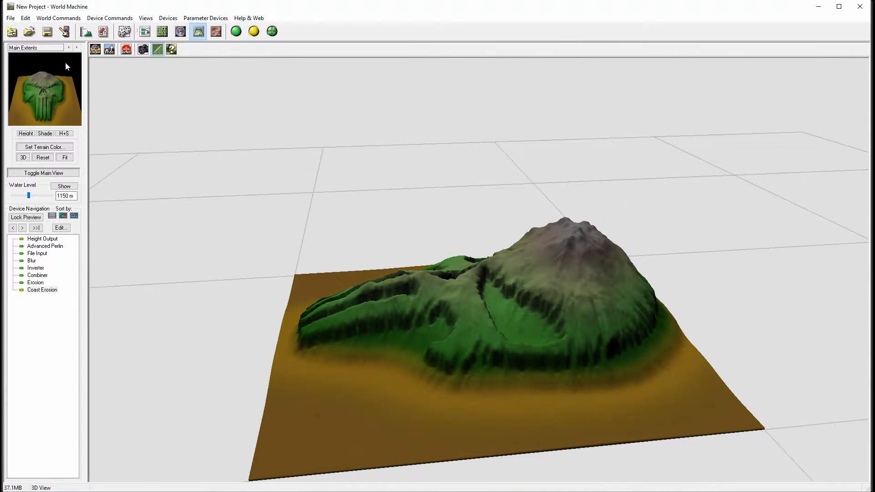
Rearrange the Advanced Perlin, Combiner, Inverter, File Input and Blur devices to spread out the early part of the device graph
click(145, 31)
drag(390, 165, 436, 148)
drag(350, 229, 306, 181)
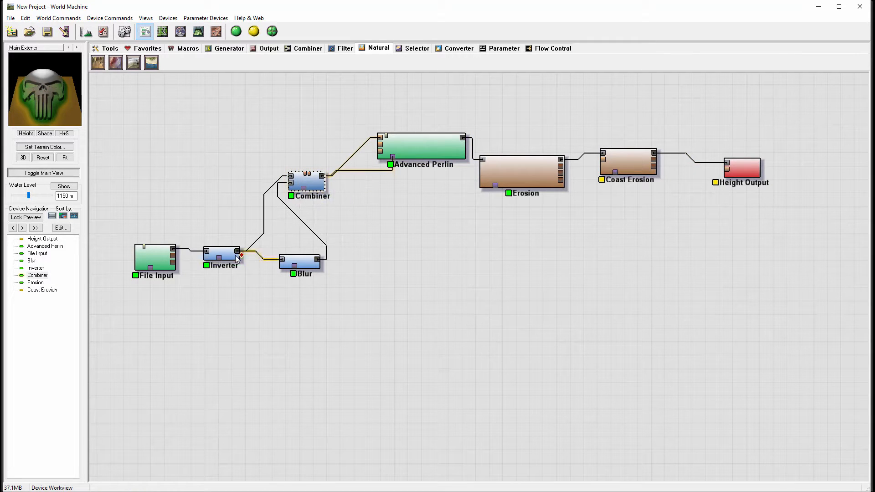
drag(223, 254, 206, 235)
drag(158, 258, 99, 255)
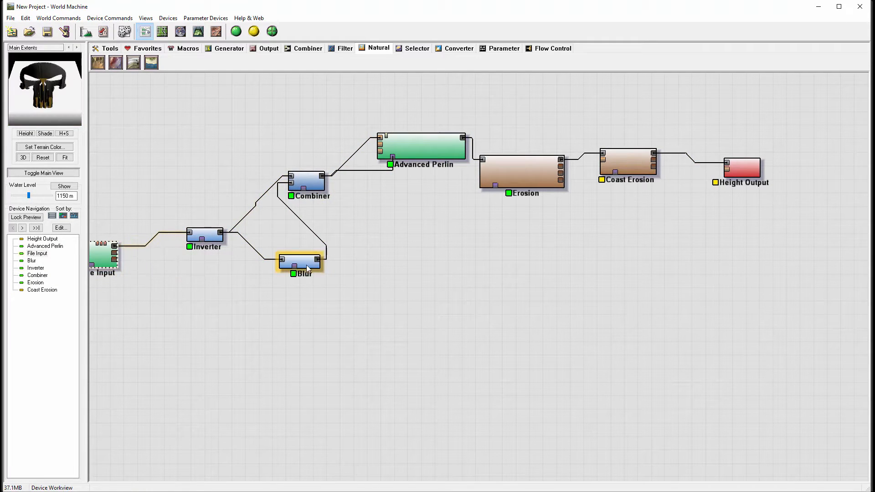
drag(314, 267, 277, 289)
drag(306, 183, 296, 193)
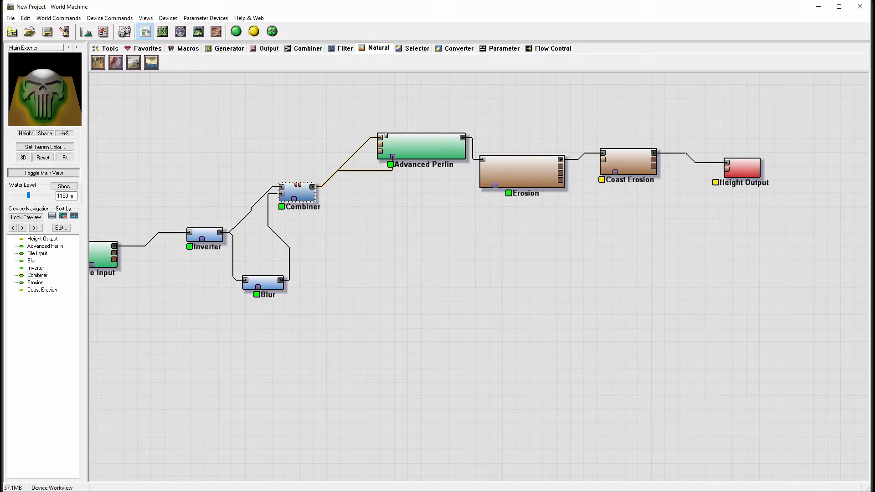